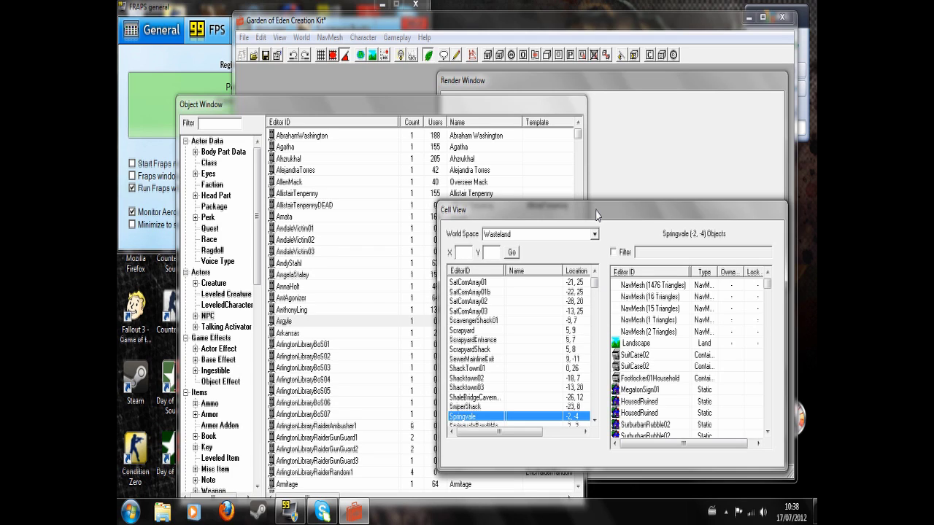
Step: Locate the npc1 and npc2 entries in the NPC list
{"action": "left_click", "coordinate": [296, 427]}
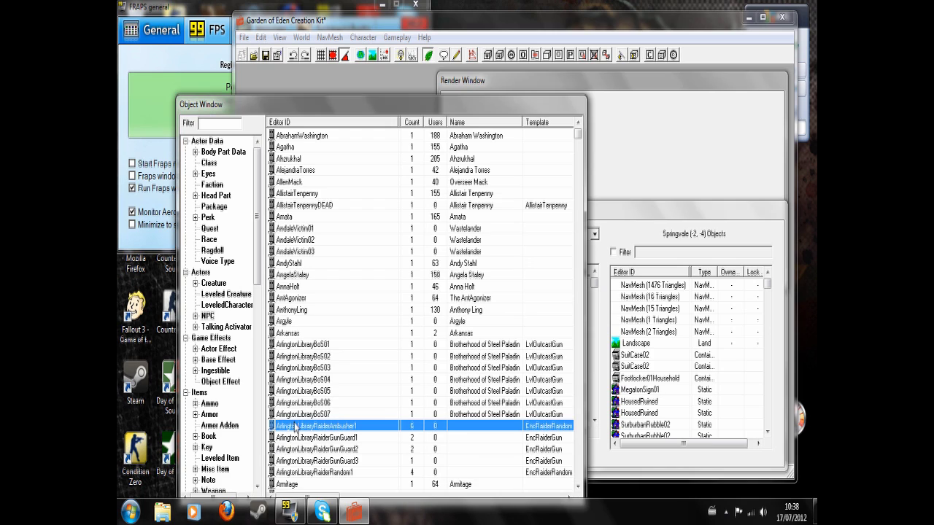
{"action": "type", "text": "npc1"}
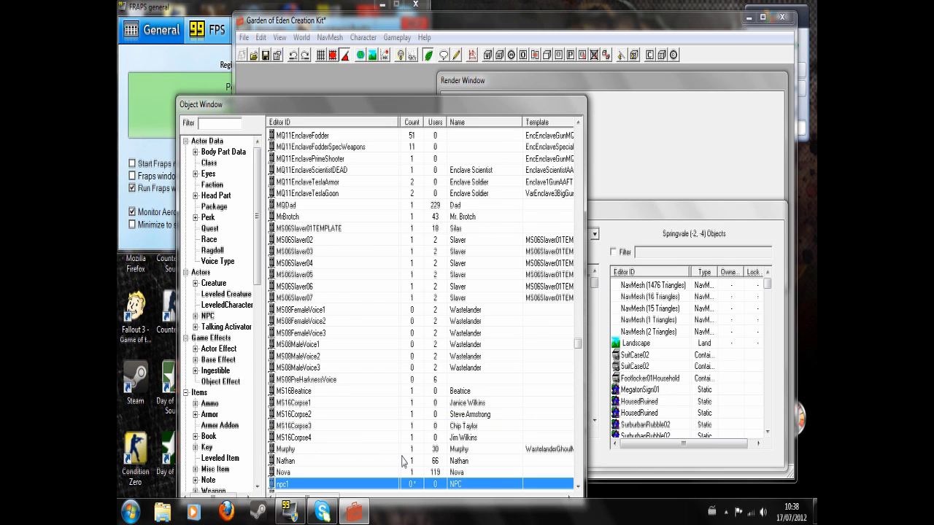
{"action": "scroll", "coordinate": [402, 461], "scroll_direction": "down", "scroll_amount": 2}
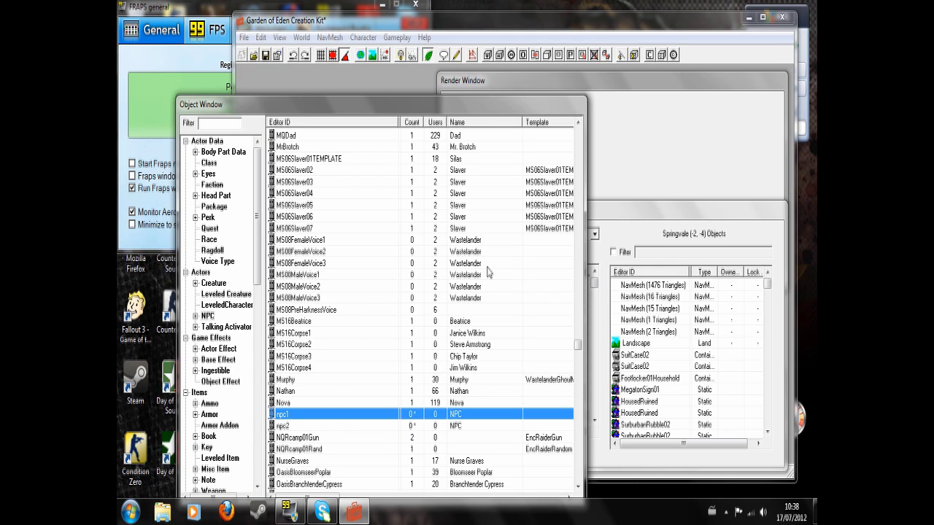
Step: Load the Springvale cell of the Wasteland world space for rendering, disabling all missing-texture warnings
{"action": "left_click", "coordinate": [681, 213]}
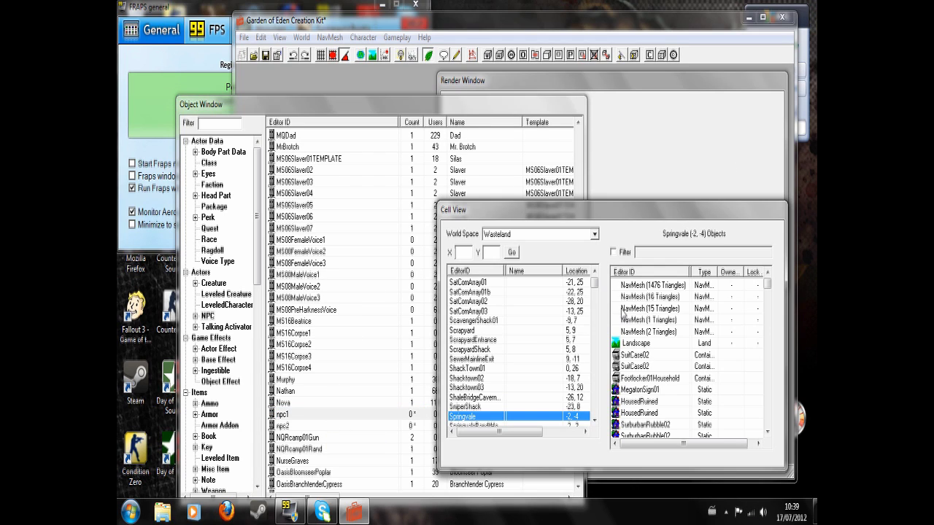
{"action": "double_click", "coordinate": [476, 420]}
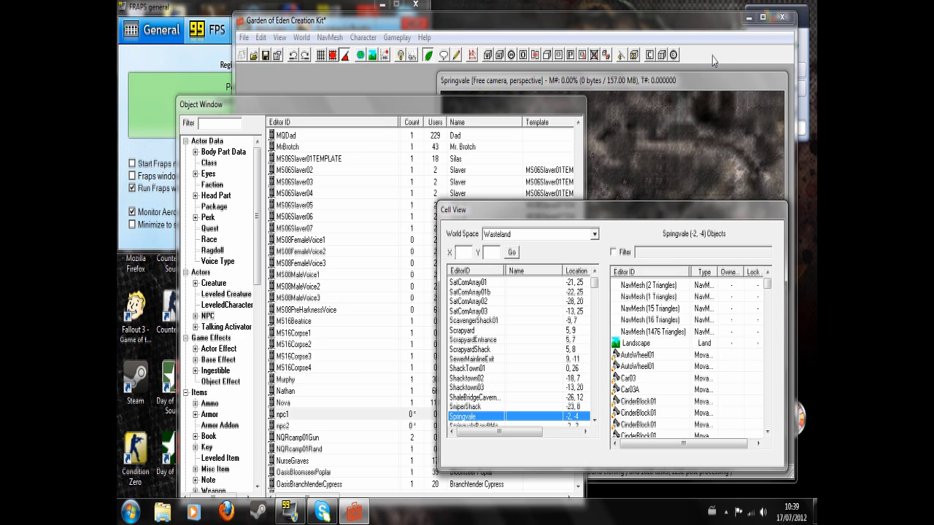
{"action": "left_click", "coordinate": [684, 88]}
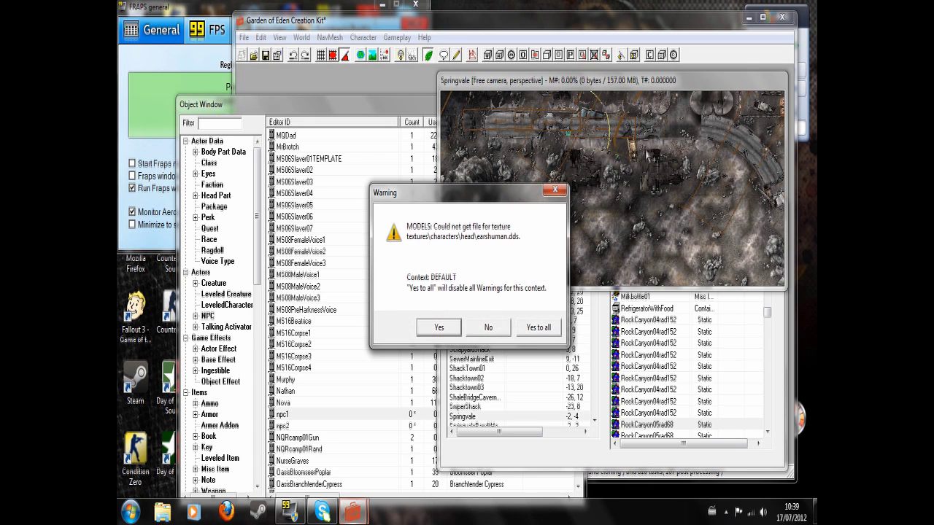
{"action": "left_click", "coordinate": [538, 327]}
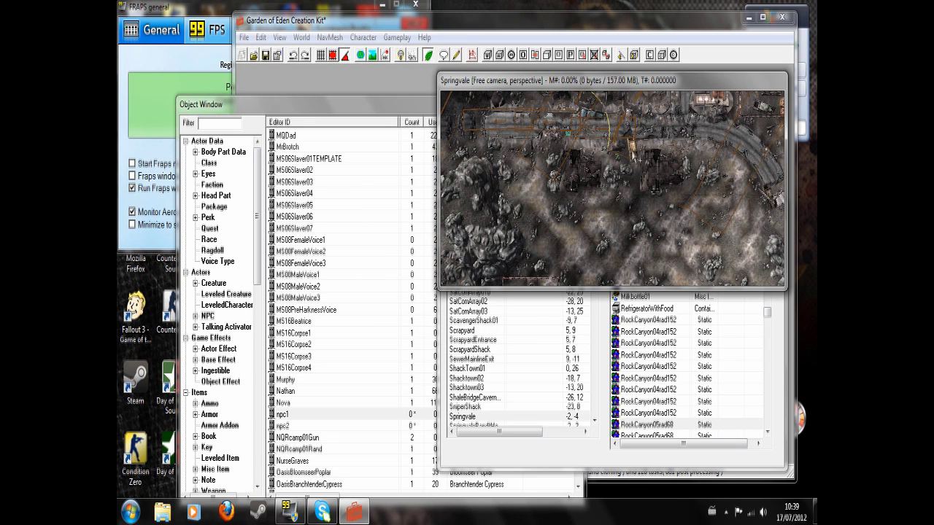
Step: Place npc1 on the cracked road in Springvale and drop it to the ground
{"action": "scroll", "coordinate": [671, 161], "scroll_direction": "up", "scroll_amount": 4}
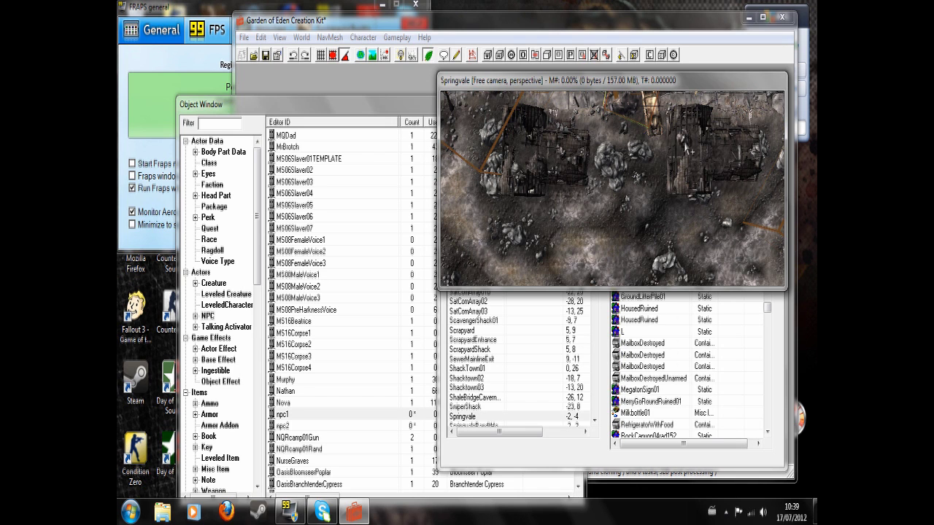
{"action": "middle_click_drag", "start_coordinate": [683, 142], "coordinate": [551, 314]}
{"action": "scroll", "coordinate": [607, 204], "scroll_direction": "up", "scroll_amount": 5}
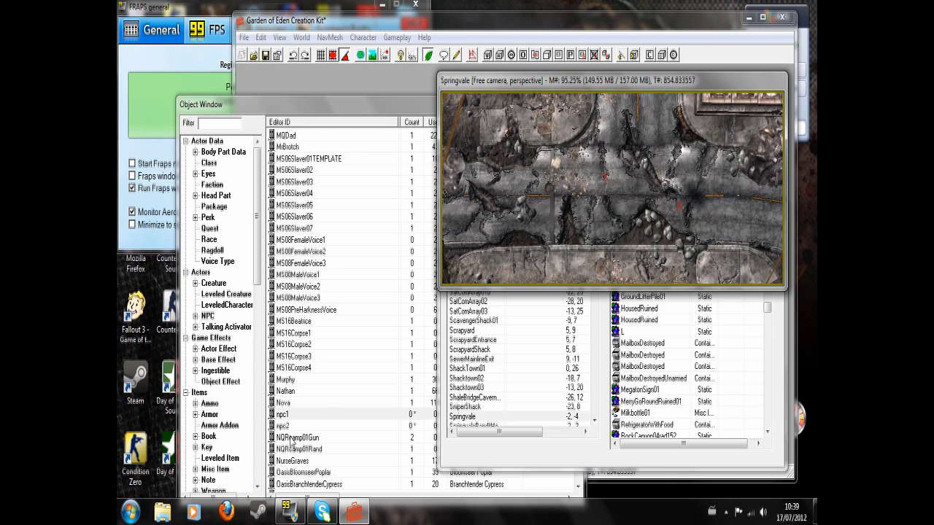
{"action": "left_click", "coordinate": [300, 416]}
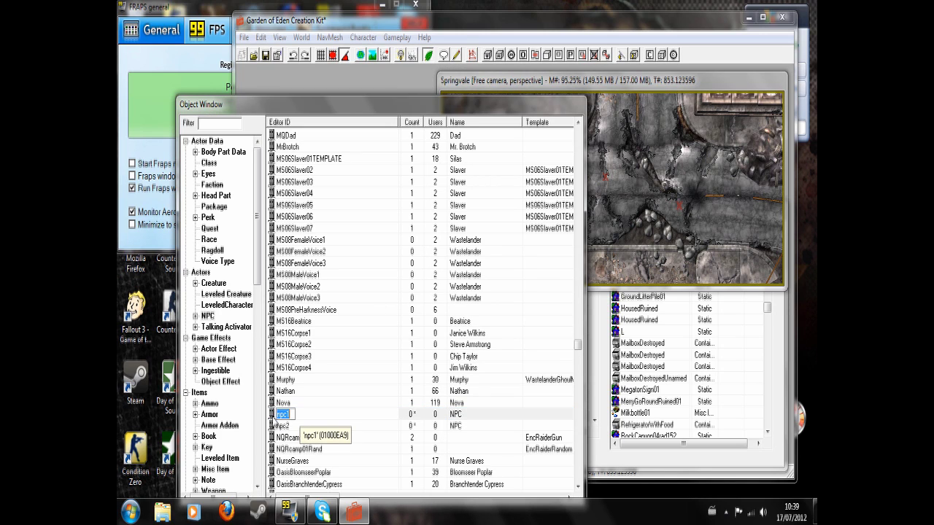
{"action": "left_click_drag", "start_coordinate": [273, 416], "coordinate": [634, 158]}
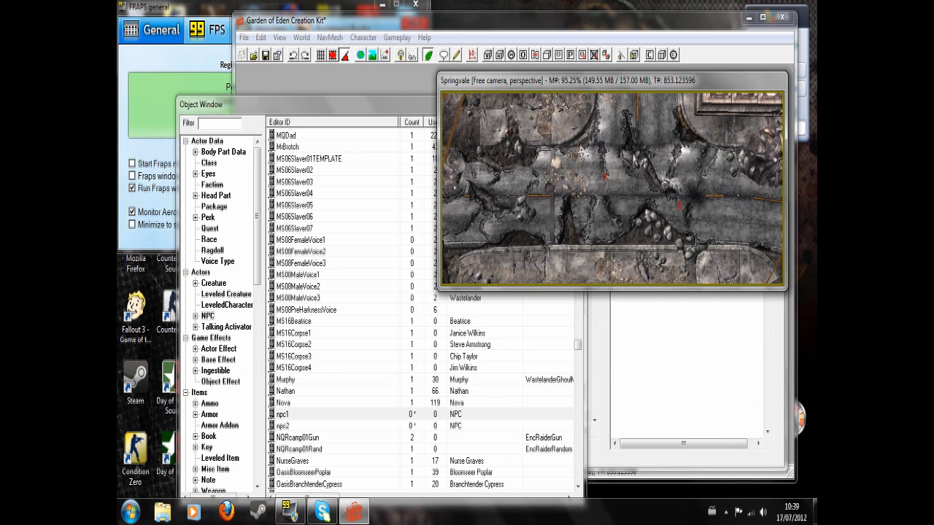
{"action": "key", "text": "f"}
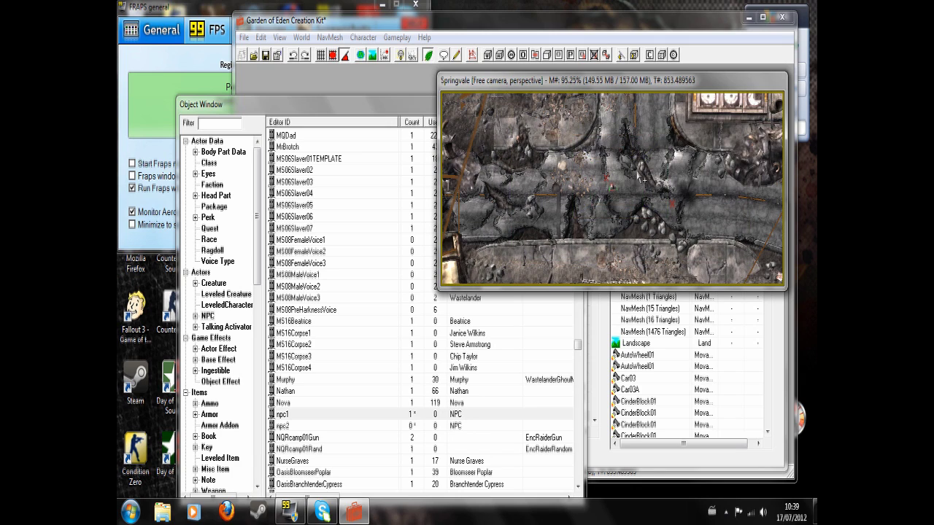
Step: Place npc2 on the road close to npc1, with the two NPCs facing each other
{"action": "scroll", "coordinate": [641, 174], "scroll_direction": "up", "scroll_amount": 2}
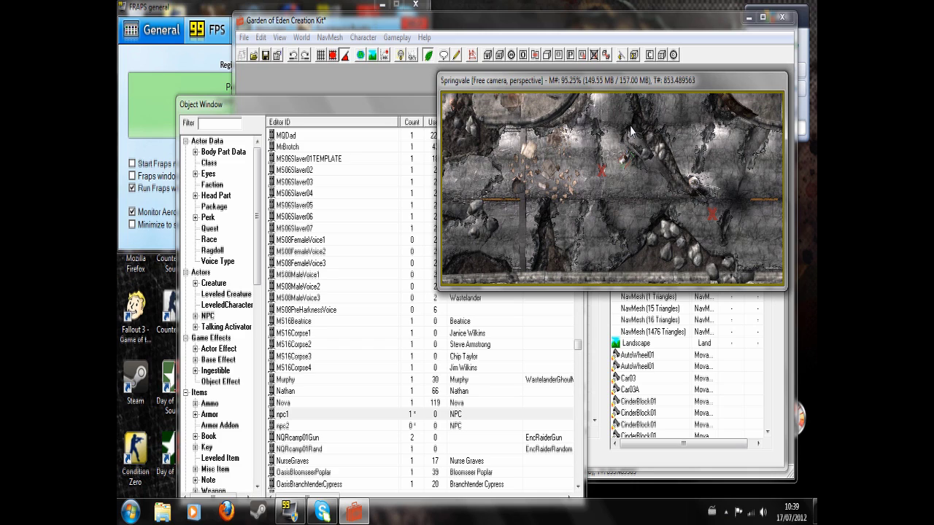
{"action": "scroll", "coordinate": [629, 203], "scroll_direction": "up", "scroll_amount": 2}
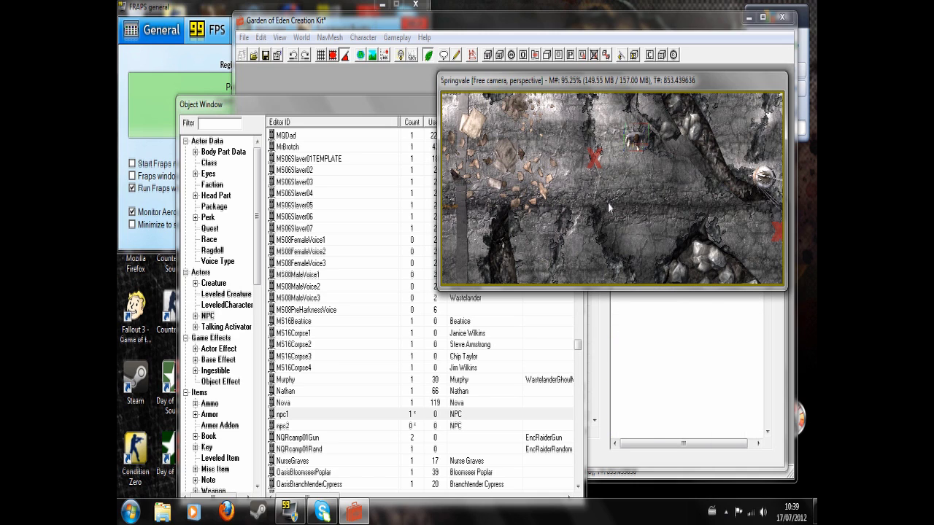
{"action": "left_click_drag", "start_coordinate": [292, 429], "coordinate": [642, 185]}
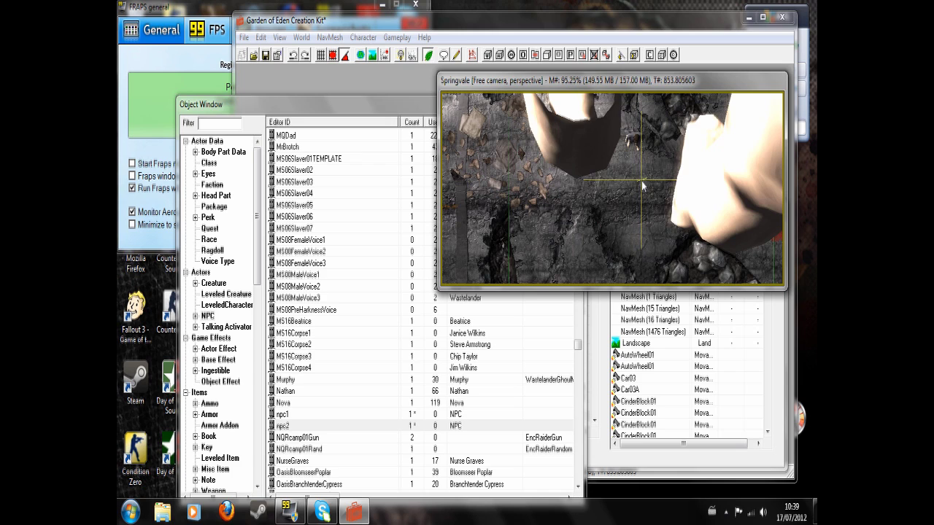
{"action": "key", "text": "t"}
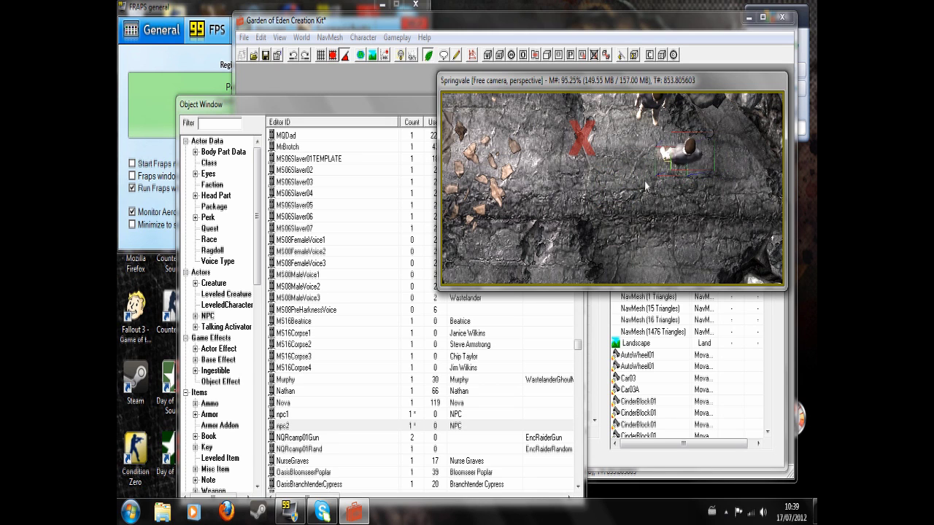
{"action": "left_click_drag", "start_coordinate": [645, 187], "coordinate": [641, 194]}
{"action": "scroll", "coordinate": [640, 188], "scroll_direction": "down", "scroll_amount": 3}
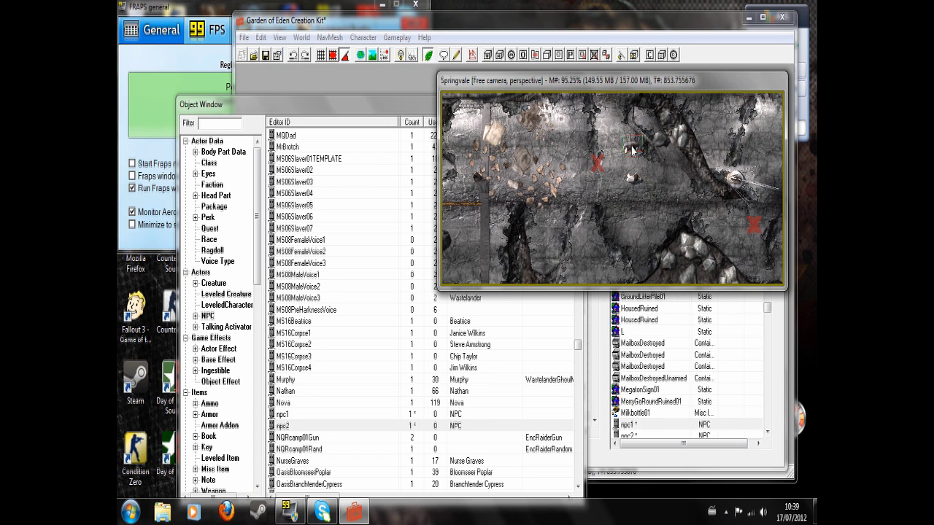
Step: Set the placed npc1's reference editor ID to npc1ref and give the placed npc2 its own reference editor ID
{"action": "double_click", "coordinate": [633, 146]}
{"action": "left_click", "coordinate": [543, 137]}
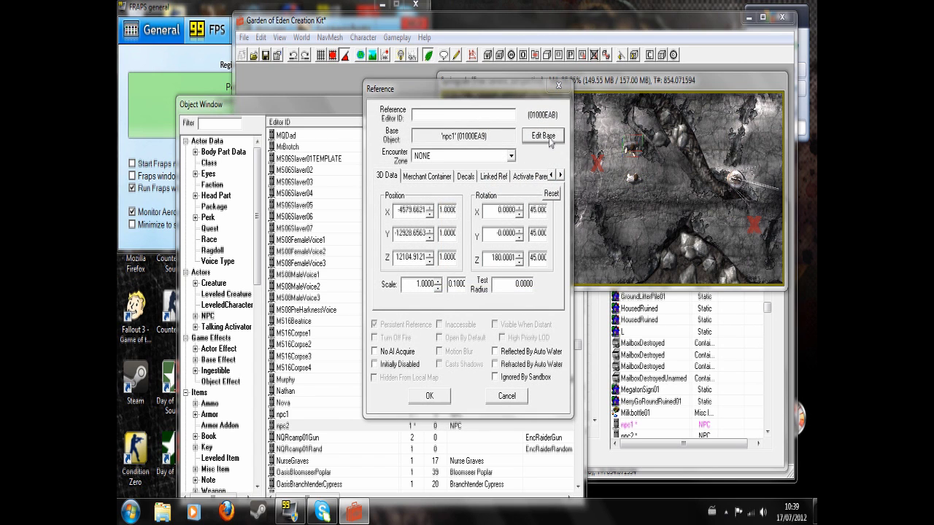
{"action": "left_click", "coordinate": [303, 385]}
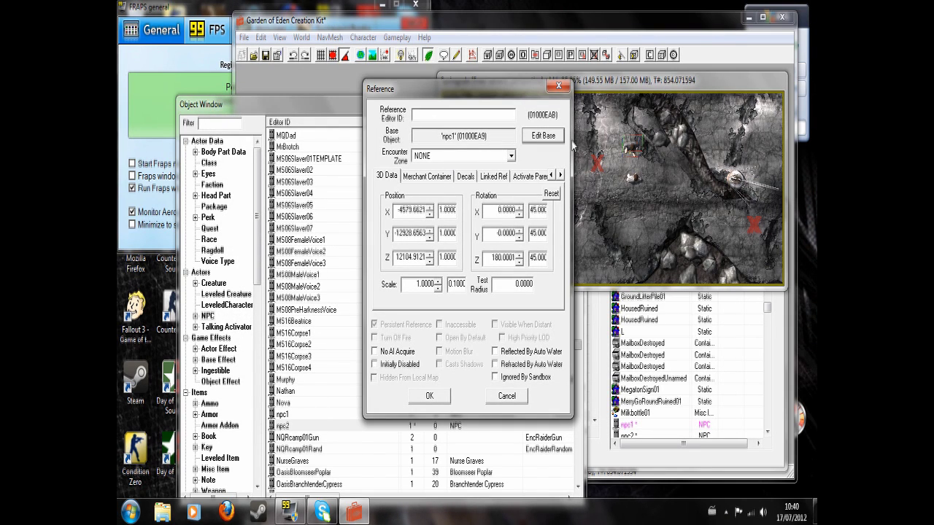
{"action": "type", "text": "npc1ref"}
{"action": "left_click", "coordinate": [427, 396]}
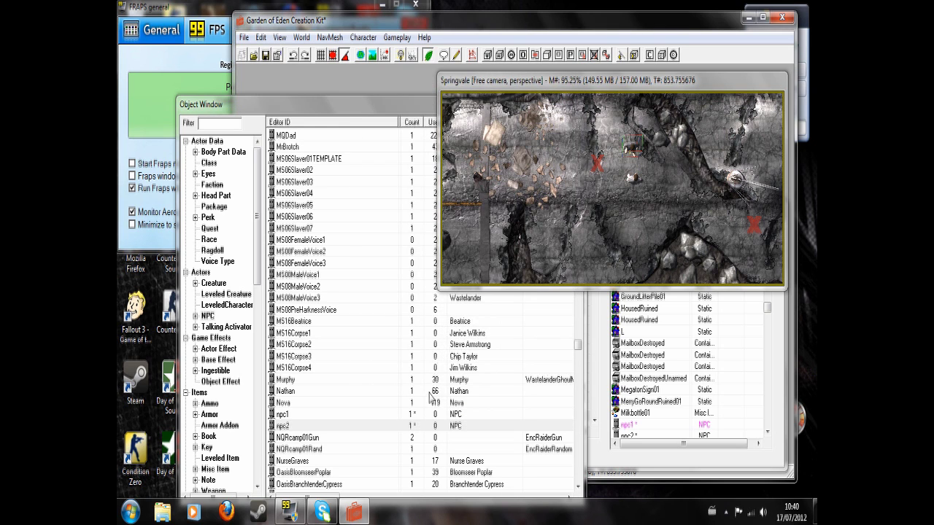
{"action": "double_click", "coordinate": [635, 179]}
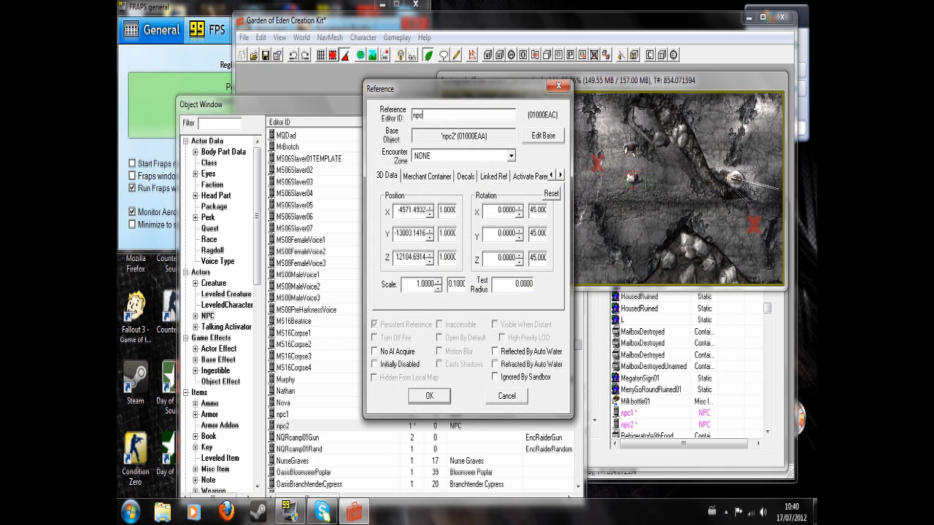
{"action": "left_click", "coordinate": [427, 397]}
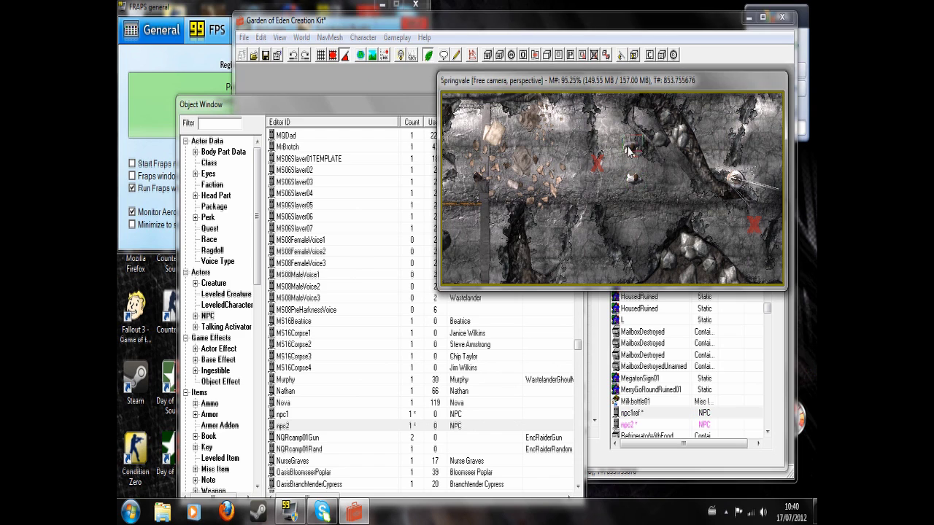
Step: Open the npcconversation quest and show its dialogue topics
{"action": "left_click", "coordinate": [208, 229]}
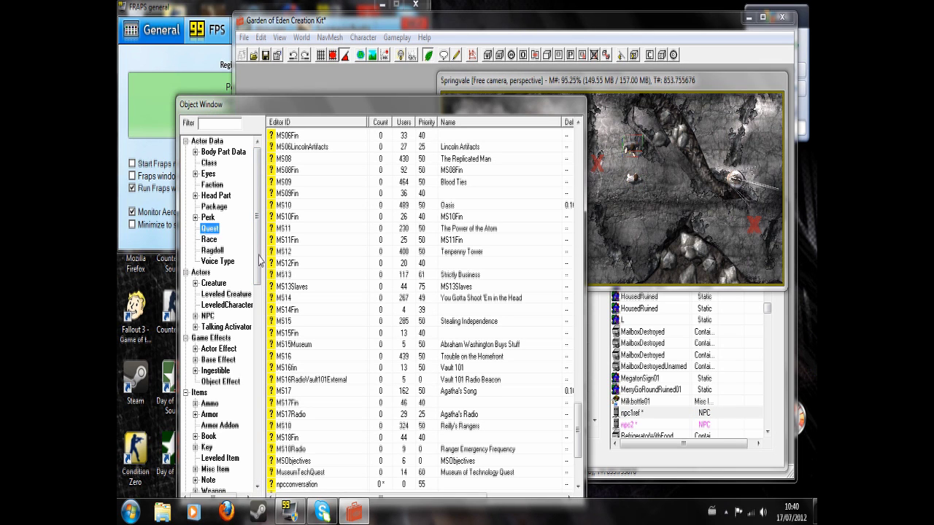
{"action": "double_click", "coordinate": [304, 485]}
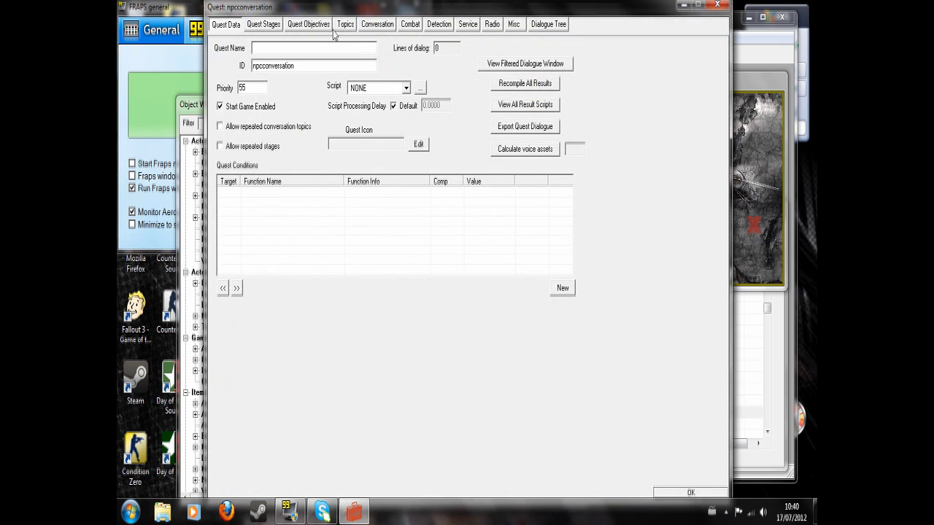
{"action": "left_click", "coordinate": [346, 24]}
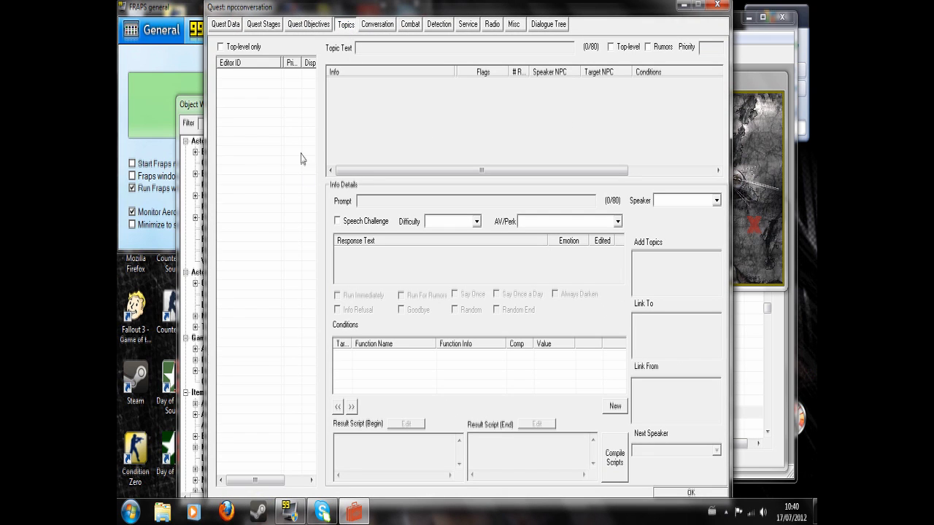
Step: Create a new dialogue topic named npc1tonpc2 and add it to the quest
{"action": "right_click", "coordinate": [248, 93]}
{"action": "left_click", "coordinate": [277, 100]}
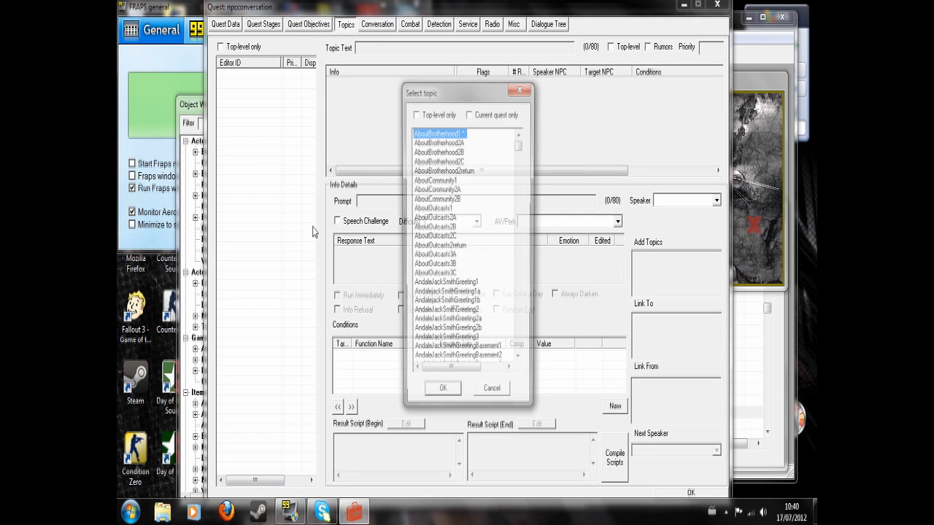
{"action": "right_click", "coordinate": [461, 196]}
{"action": "left_click", "coordinate": [466, 203]}
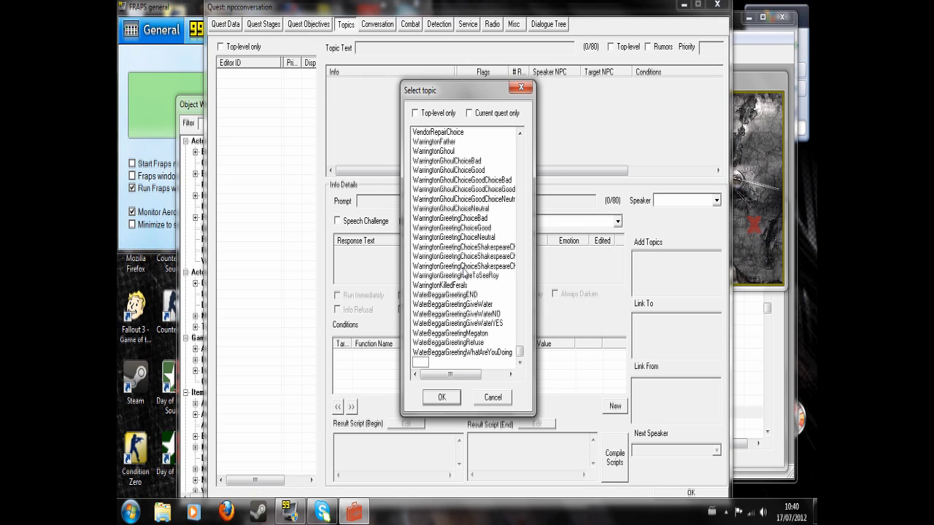
{"action": "type", "text": "npc1greet"}
{"action": "key", "text": "BackSpace"}
{"action": "key", "text": "BackSpace"}
{"action": "key", "text": "BackSpace"}
{"action": "key", "text": "BackSpace"}
{"action": "key", "text": "BackSpace"}
{"action": "type", "text": "topic"}
{"action": "key", "text": "Return"}
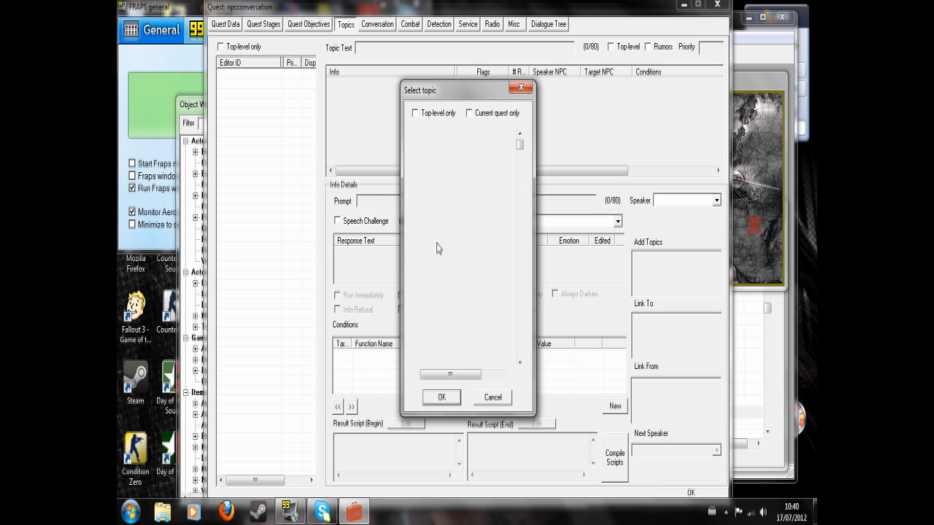
{"action": "key", "text": "Return"}
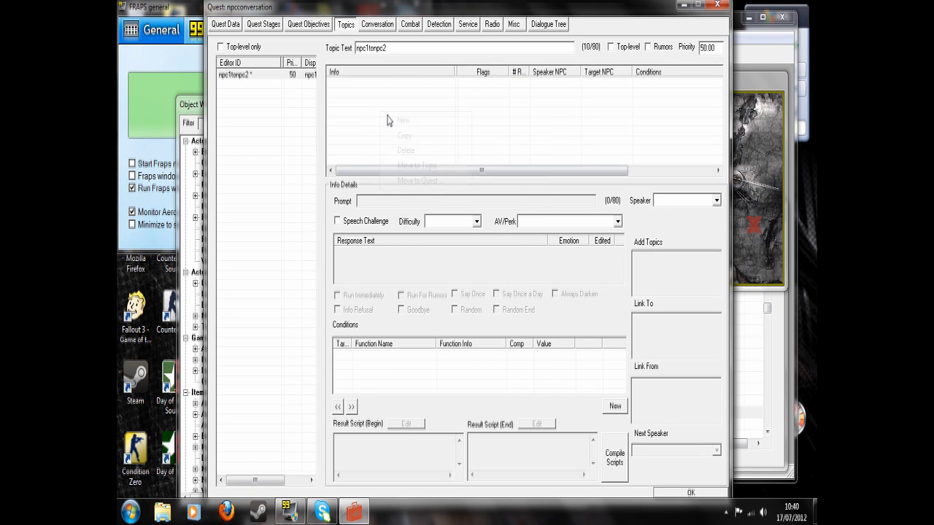
Step: Add an info to the npc1tonpc2 topic with the response "Look, there's someone coming"
{"action": "right_click", "coordinate": [380, 114]}
{"action": "left_click", "coordinate": [398, 122]}
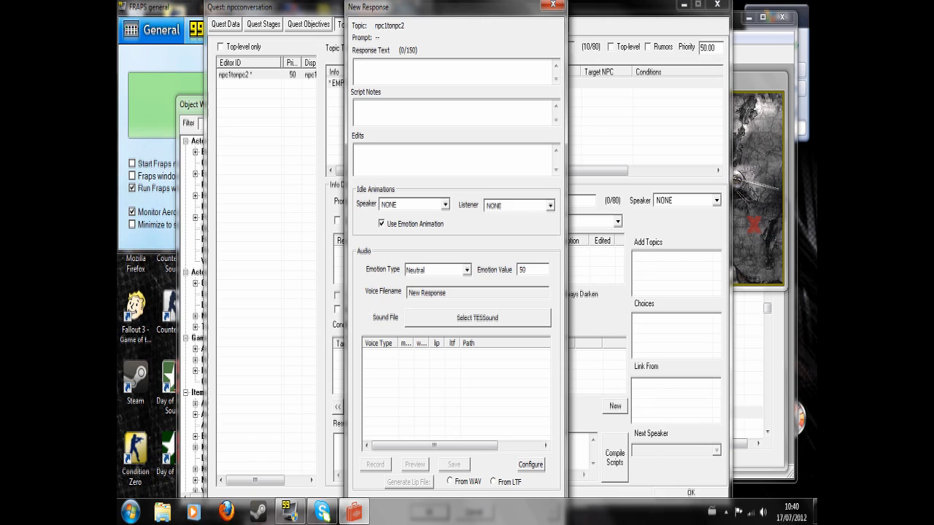
{"action": "type", "text": "Look, there's someone coming"}
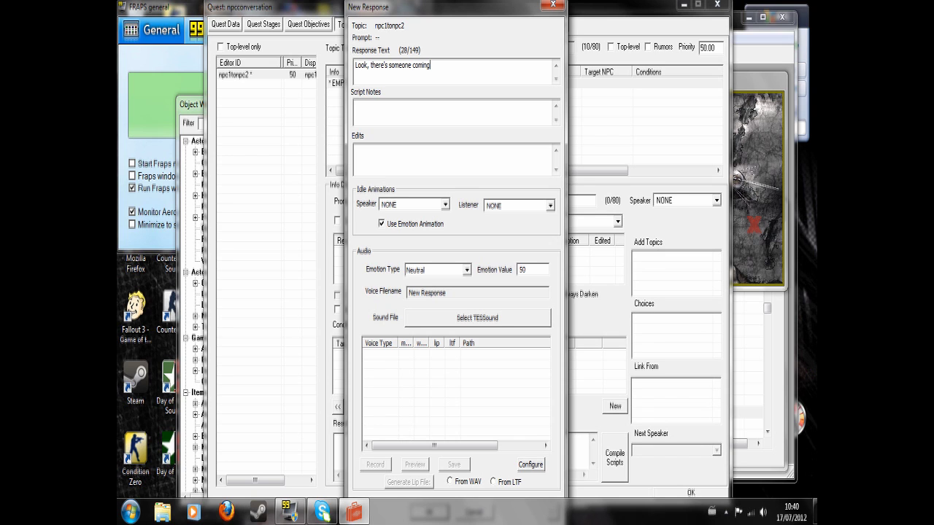
{"action": "key", "text": "Return"}
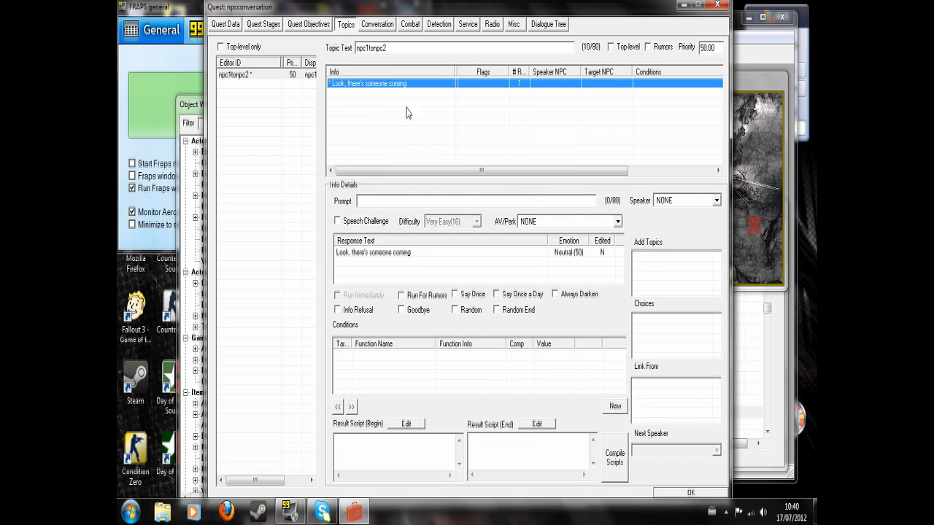
Step: Add a GetIsID condition for NPC npc1, equal to 1, to the info in the npc1tonpc2 topic
{"action": "right_click", "coordinate": [429, 377]}
{"action": "left_click", "coordinate": [438, 377]}
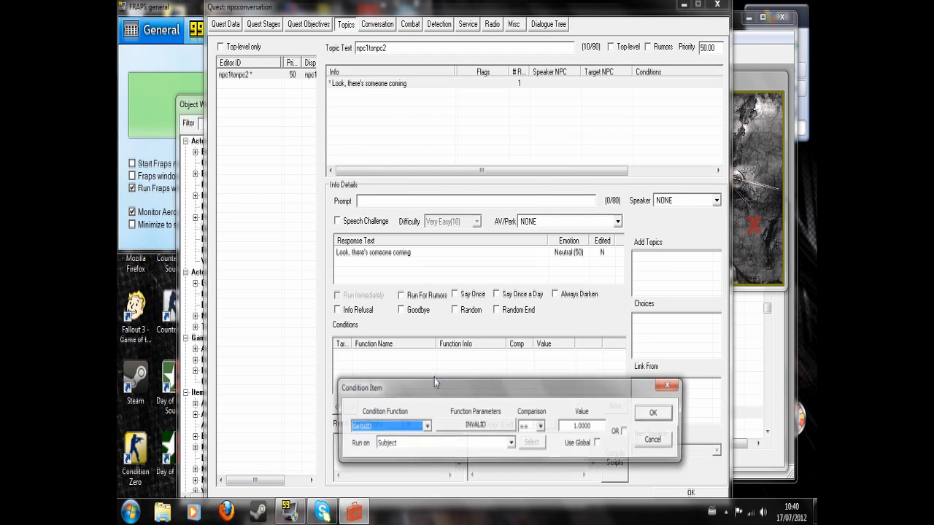
{"action": "left_click", "coordinate": [453, 426]}
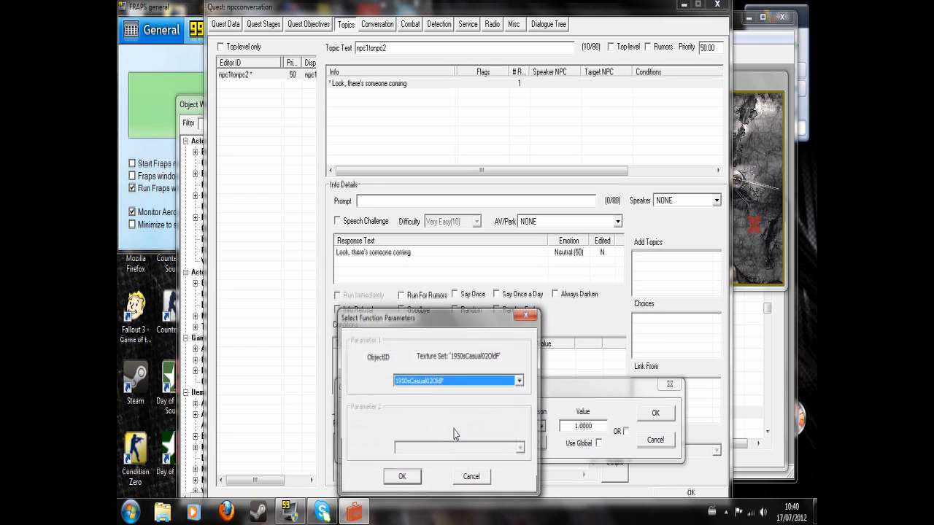
{"action": "type", "text": "npc1"}
{"action": "left_click", "coordinate": [402, 476]}
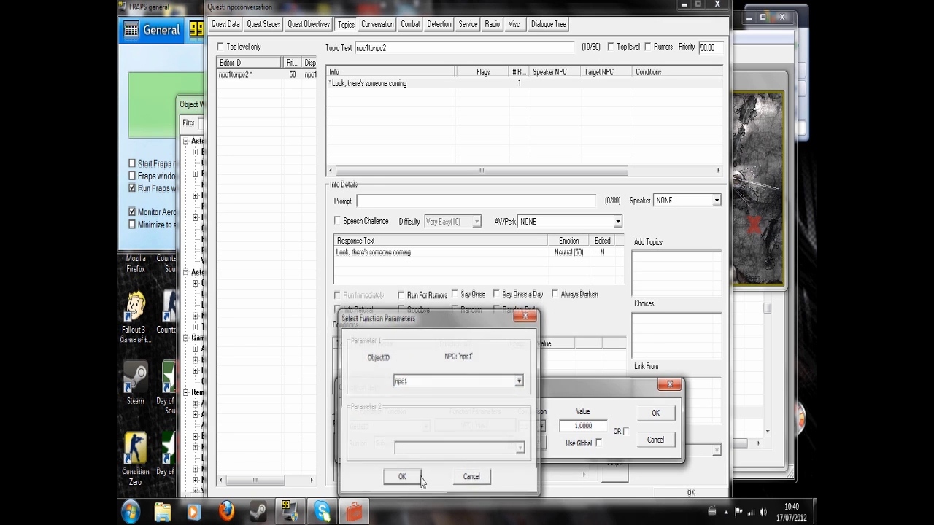
{"action": "left_click", "coordinate": [654, 412]}
Step: Create a new dialogue topic named npc2tonpc1 and add it to the npcconversation quest
{"action": "right_click", "coordinate": [239, 112]}
{"action": "left_click", "coordinate": [264, 118]}
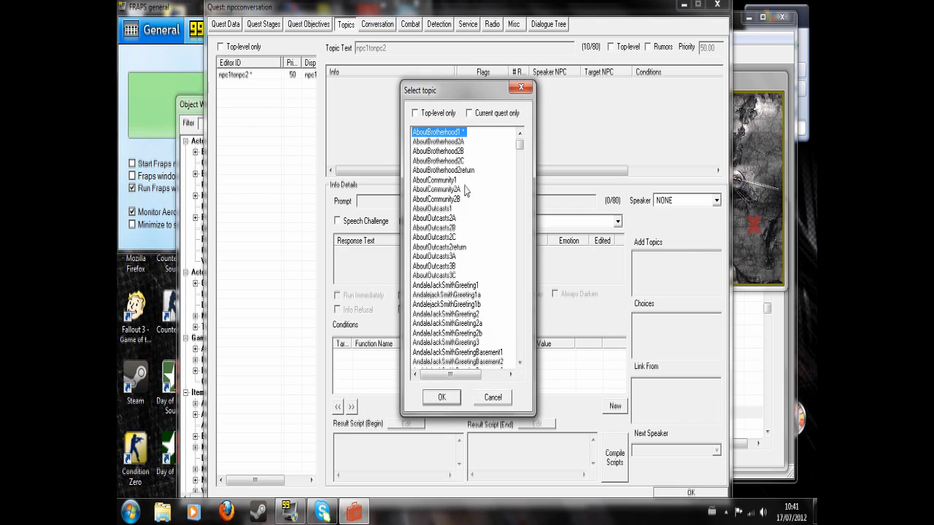
{"action": "right_click", "coordinate": [436, 189]}
{"action": "left_click", "coordinate": [460, 196]}
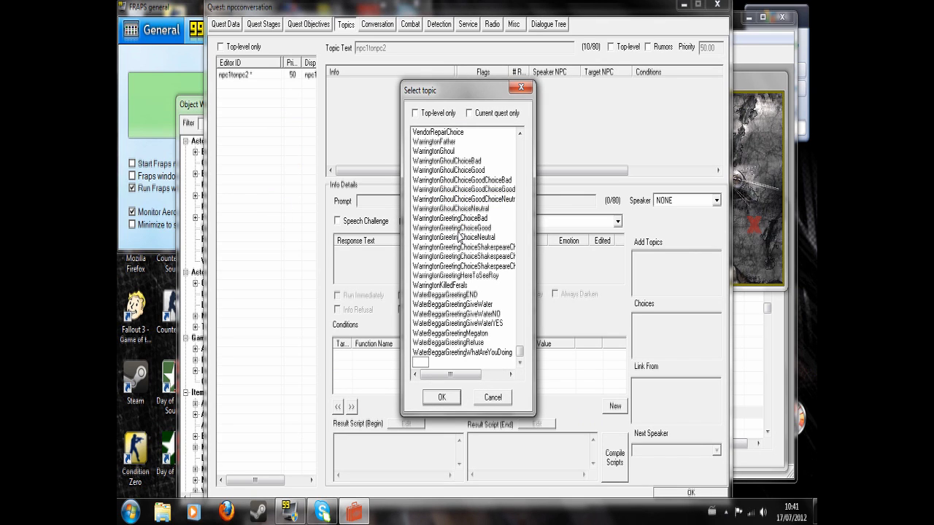
{"action": "type", "text": "npc2tonpc1"}
{"action": "left_click", "coordinate": [459, 237]}
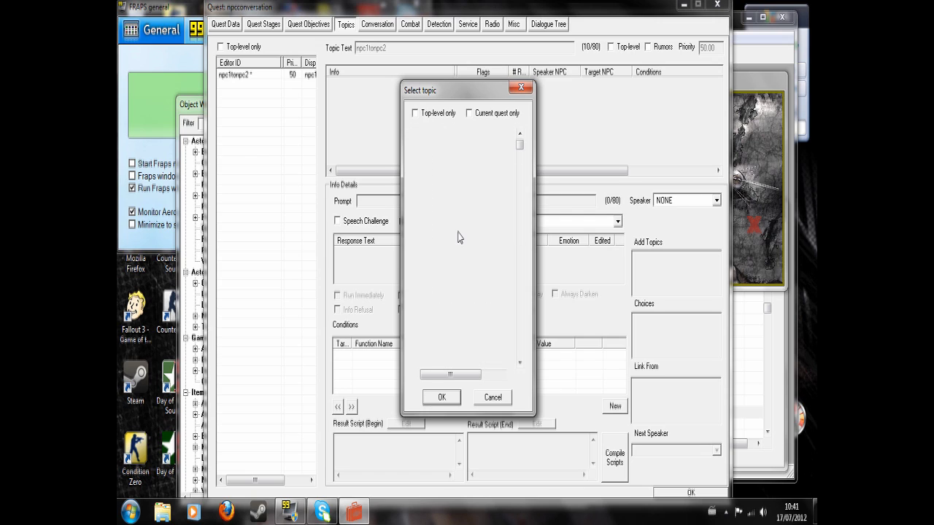
{"action": "left_click", "coordinate": [440, 401]}
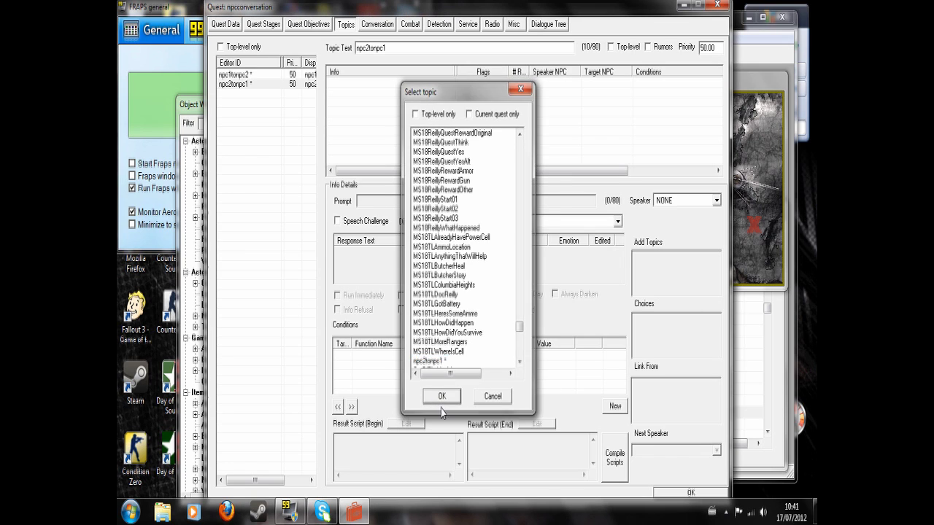
Step: Add an info to the npc2tonpc1 topic with the response "Oh yer, I see them" and close the quest with its changes kept
{"action": "right_click", "coordinate": [382, 107]}
{"action": "left_click", "coordinate": [398, 108]}
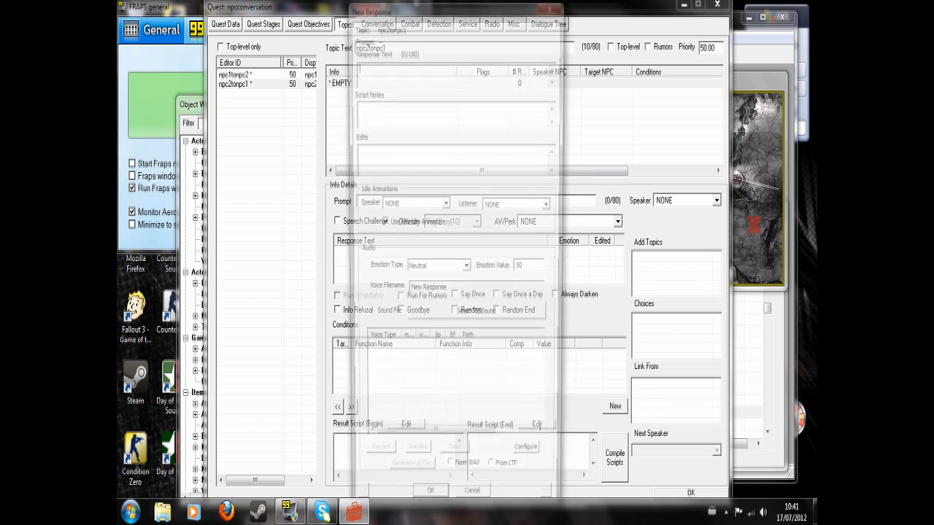
{"action": "type", "text": "Oh "}
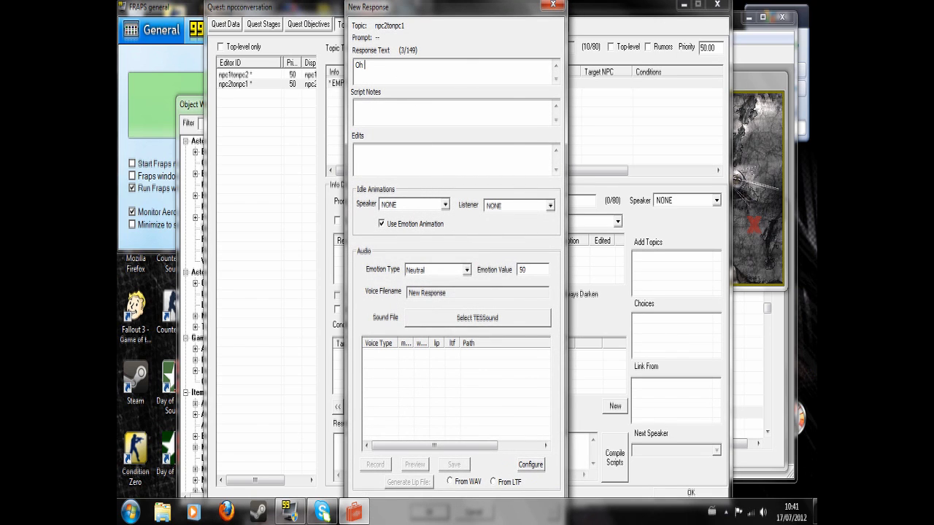
{"action": "type", "text": "yer, I see them"}
{"action": "left_click", "coordinate": [414, 96]}
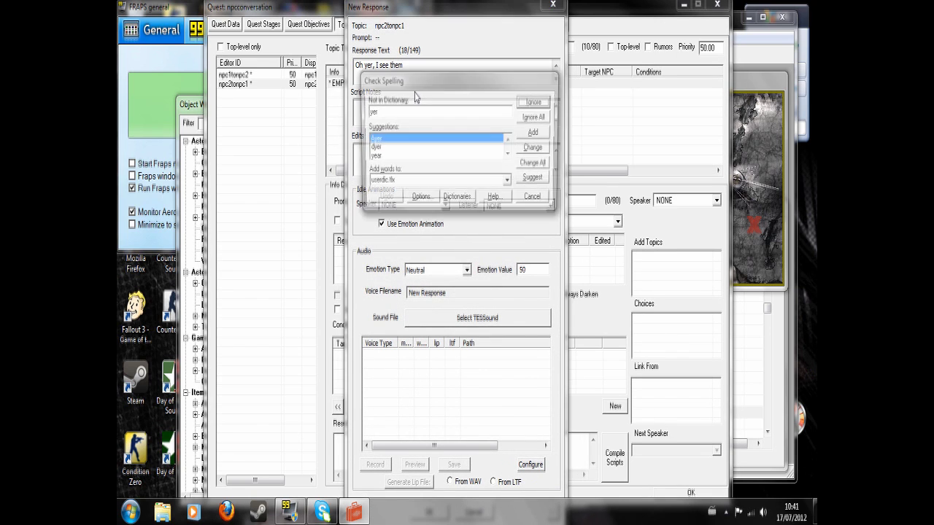
{"action": "left_click", "coordinate": [541, 203]}
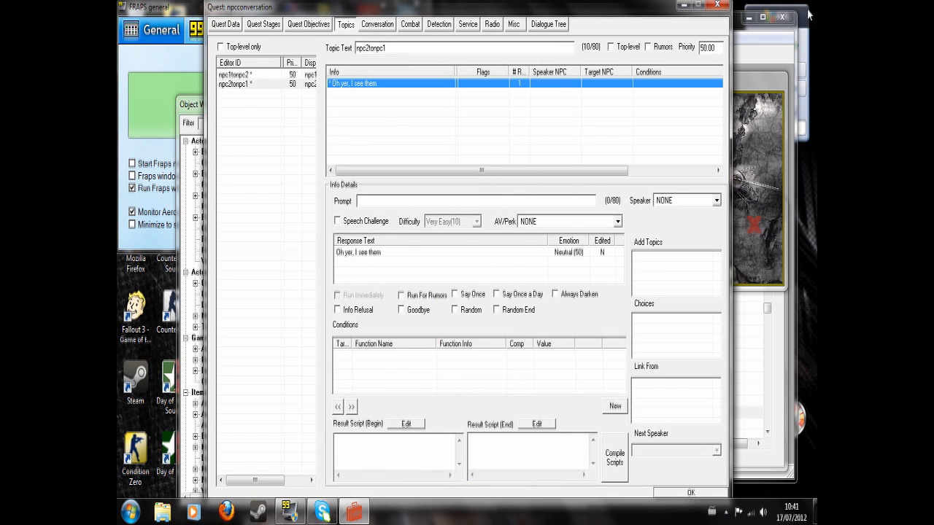
{"action": "left_click", "coordinate": [690, 492]}
Step: Start a new object script named randomconvoscript with a "begin ontriggerenter player" block
{"action": "left_click", "coordinate": [633, 185]}
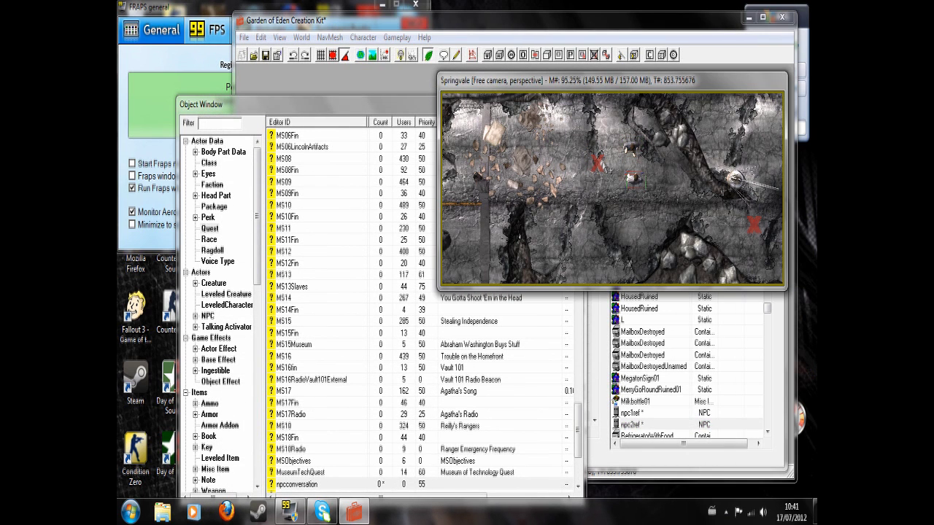
{"action": "middle_click_drag", "start_coordinate": [563, 177], "coordinate": [580, 180]}
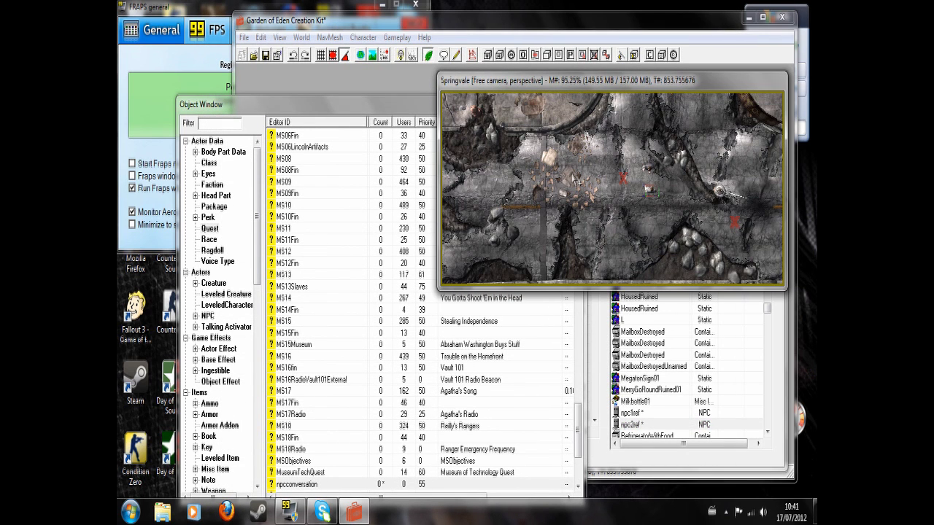
{"action": "left_click", "coordinate": [471, 56]}
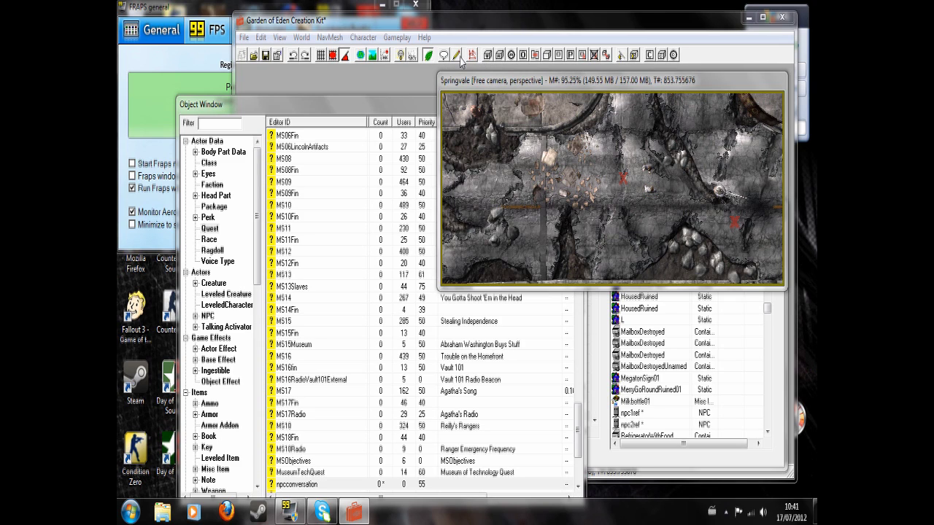
{"action": "left_click", "coordinate": [387, 175]}
{"action": "left_click", "coordinate": [400, 191]}
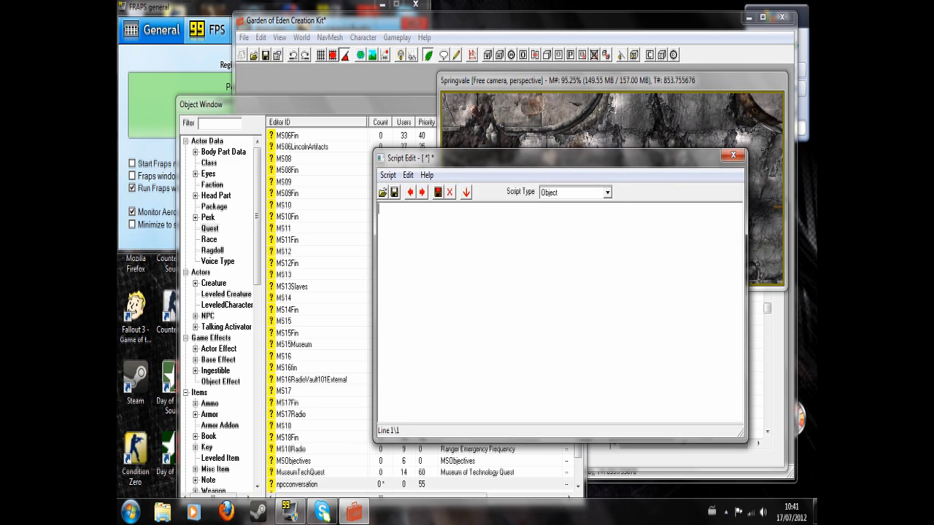
{"action": "type", "text": "scn randomconvoscript  "}
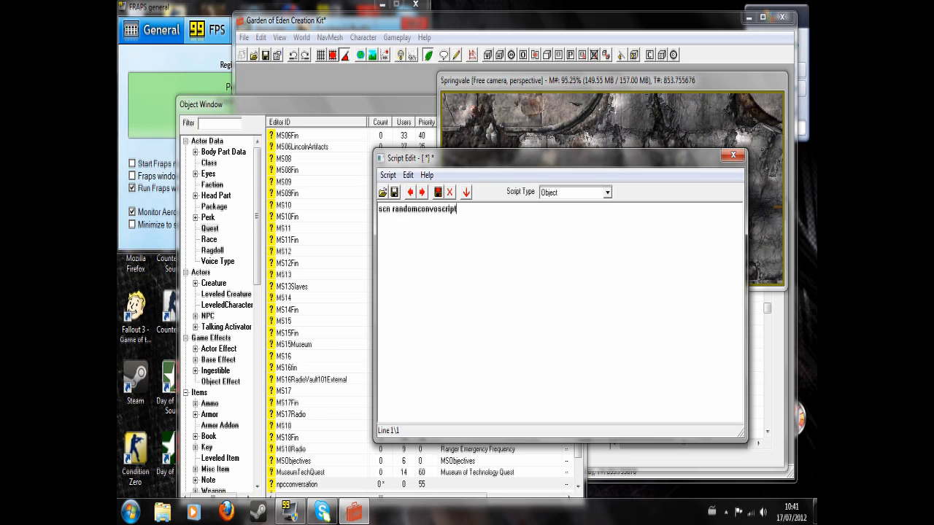
{"action": "type", "text": "begin ontriggerenter"}
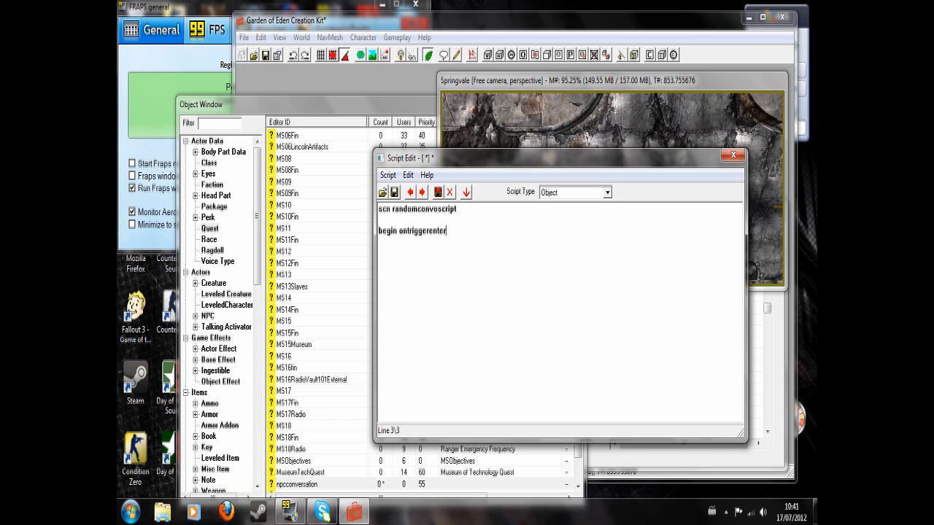
{"action": "type", "text": " player"}
Step: Add the line "npc1ref.sayto npc2ref npc1tonpc2" to the script, finish the block with "end", and close the saved script
{"action": "key", "text": "Return"}
{"action": "type", "text": "npc1ref.sayto npc2ref npc1tonpc2"}
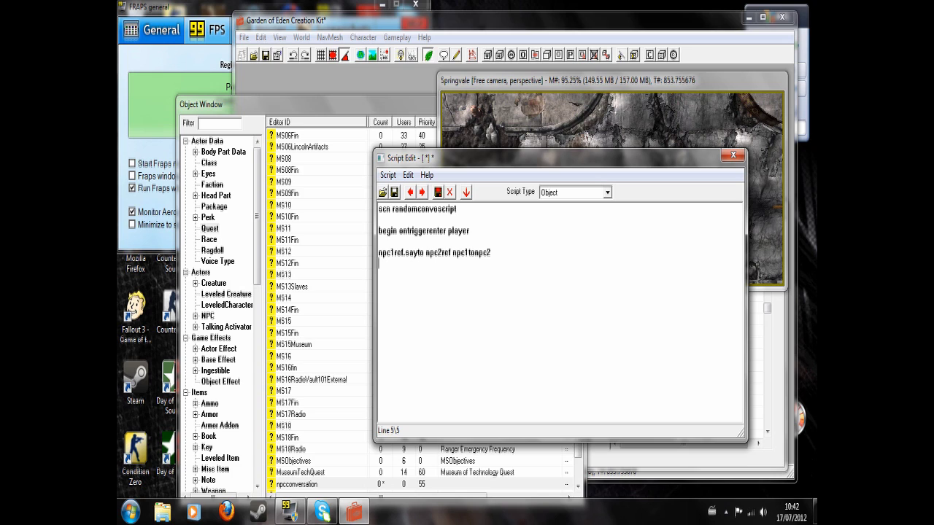
{"action": "key", "text": "Return"}
{"action": "type", "text": "end"}
{"action": "left_click", "coordinate": [733, 156]}
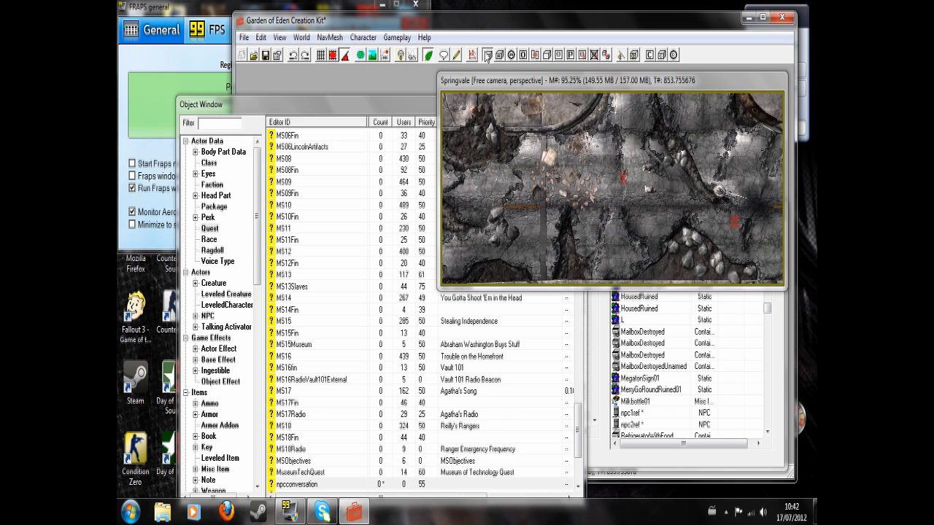
Step: Draw a trigger box over the rubble near the NPCs in Springvale and give it a new activator with the ID randomtrigger
{"action": "left_click", "coordinate": [525, 145]}
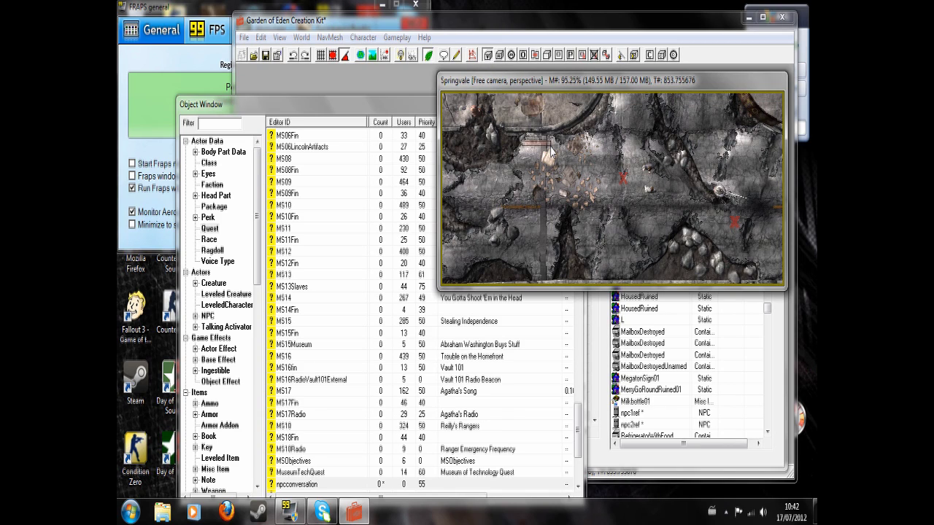
{"action": "double_click", "coordinate": [557, 199]}
{"action": "left_click", "coordinate": [448, 162]}
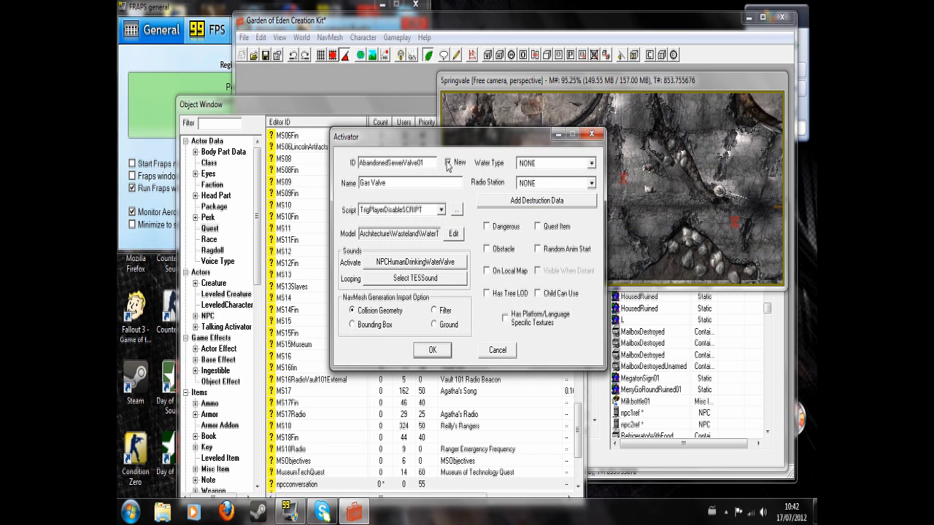
{"action": "left_click_drag", "start_coordinate": [425, 162], "coordinate": [301, 168]}
{"action": "type", "text": "randomtrigger"}
Step: Clear the randomtrigger activator's name, assign the randomconvoscript script to it, and confirm the activator
{"action": "left_click_drag", "start_coordinate": [387, 183], "coordinate": [359, 183]}
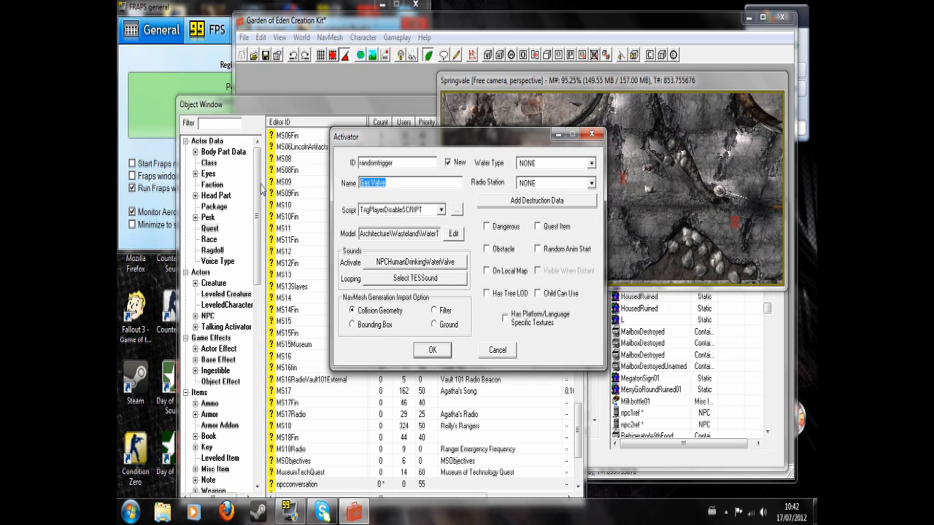
{"action": "key", "text": "BackSpace"}
{"action": "left_click", "coordinate": [441, 210]}
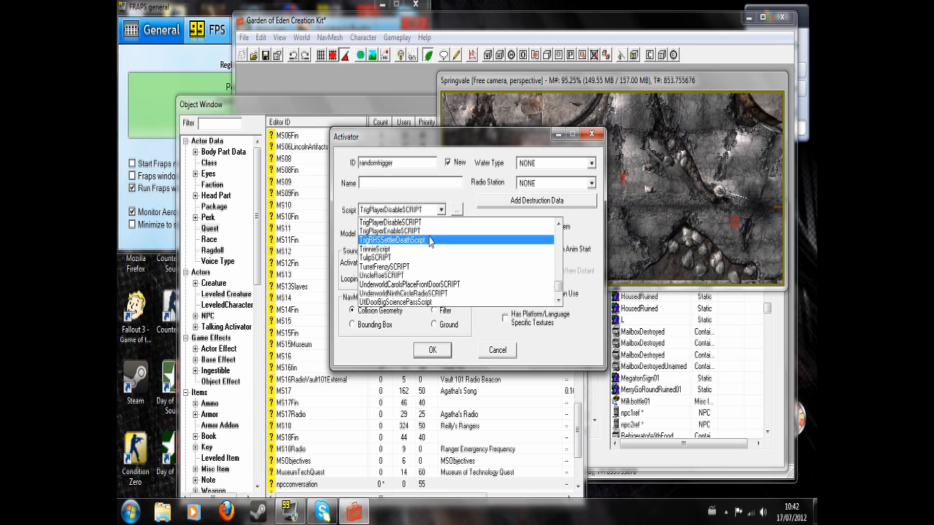
{"action": "type", "text": "randomconvoscript"}
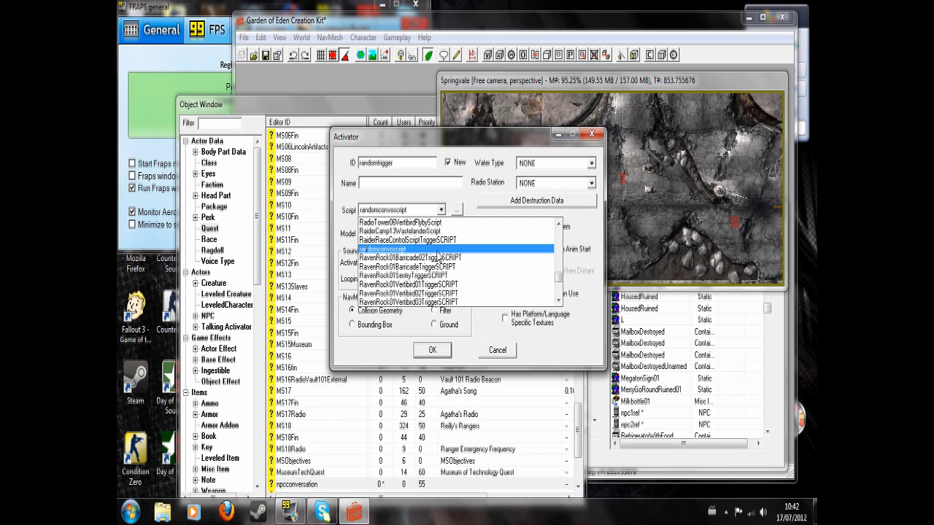
{"action": "left_click", "coordinate": [435, 249]}
{"action": "left_click", "coordinate": [432, 349]}
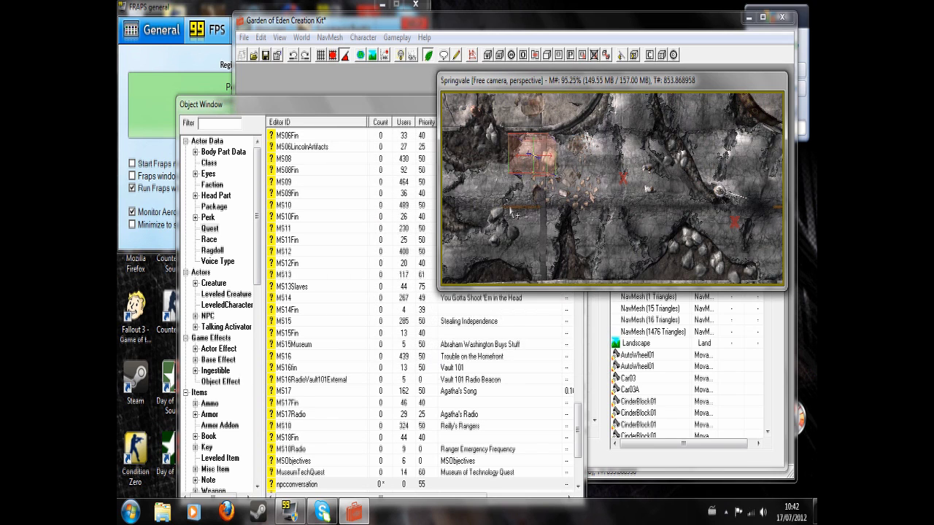
Step: Stretch the trigger box into a long strip across the ground beside the NPCs
{"action": "mouse_move", "coordinate": [541, 170]}
{"action": "middle_mouse_down", "text": "shift"}
{"action": "mouse_move", "coordinate": [547, 181]}
{"action": "mouse_move", "coordinate": [539, 167]}
{"action": "middle_mouse_up", "text": "shift"}
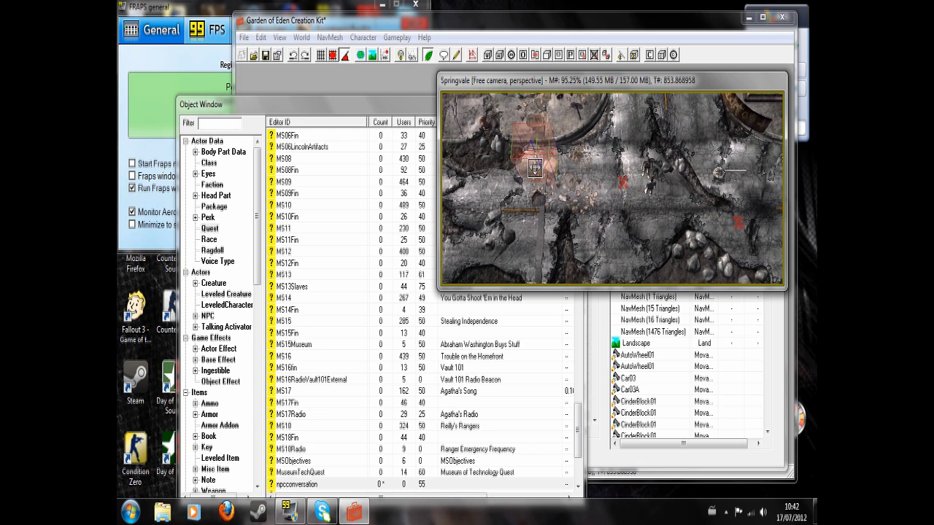
{"action": "left_click_drag", "start_coordinate": [533, 174], "coordinate": [518, 318]}
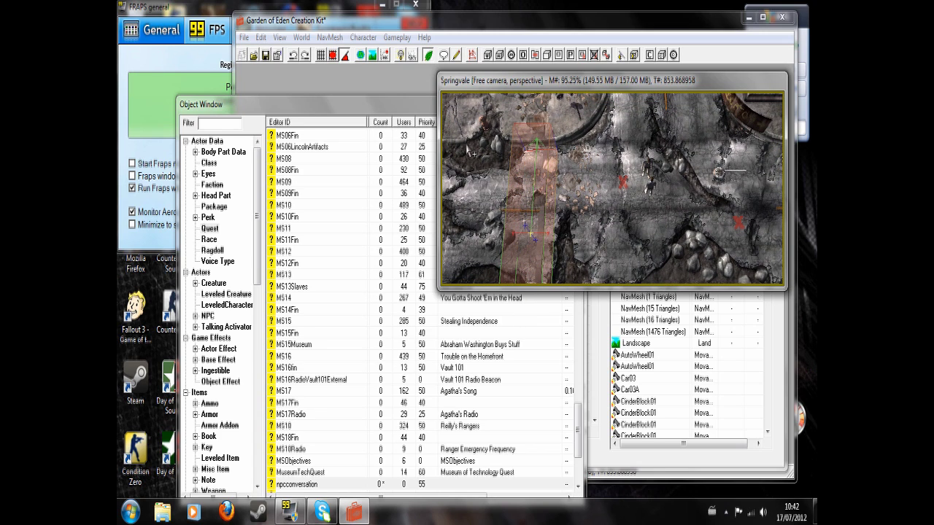
Step: Give the npc1tonpc2 info in the npcconversation quest the end result script "npc2ref.sayto npc1ref npc2tonpc1" and compile it
{"action": "left_click", "coordinate": [307, 485]}
{"action": "left_click", "coordinate": [307, 485]}
{"action": "double_click", "coordinate": [333, 486]}
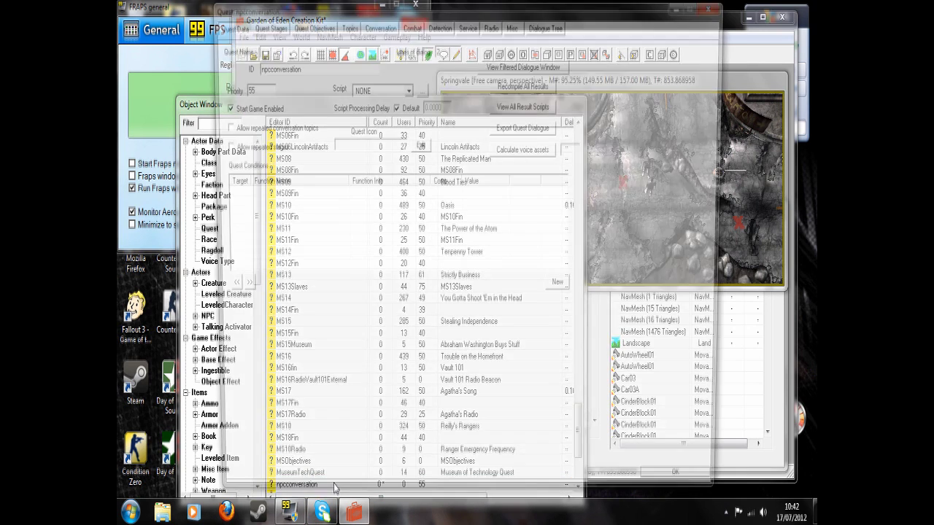
{"action": "left_click", "coordinate": [345, 24]}
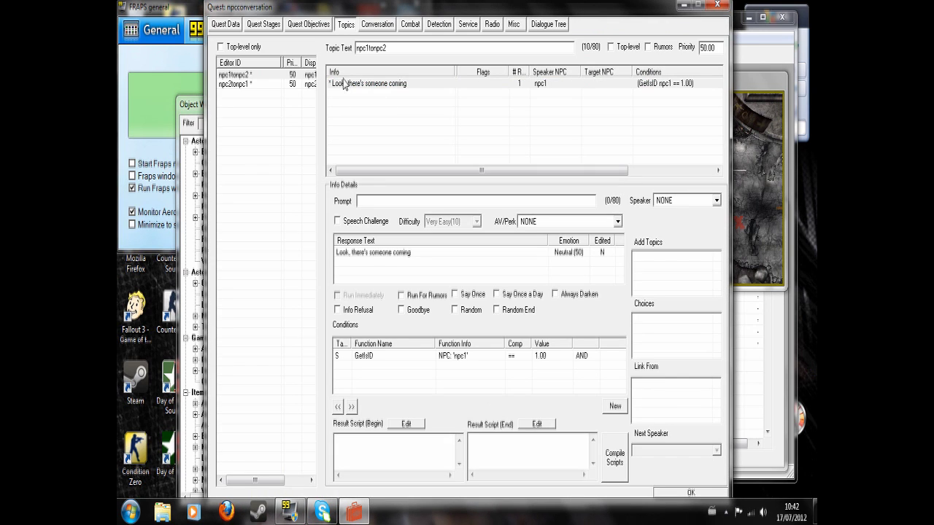
{"action": "left_click", "coordinate": [399, 85]}
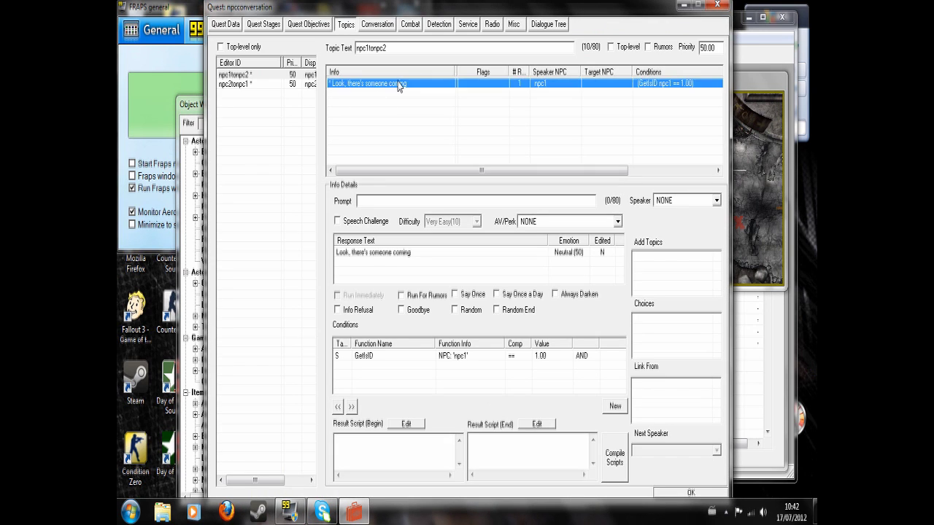
{"action": "left_click", "coordinate": [531, 450]}
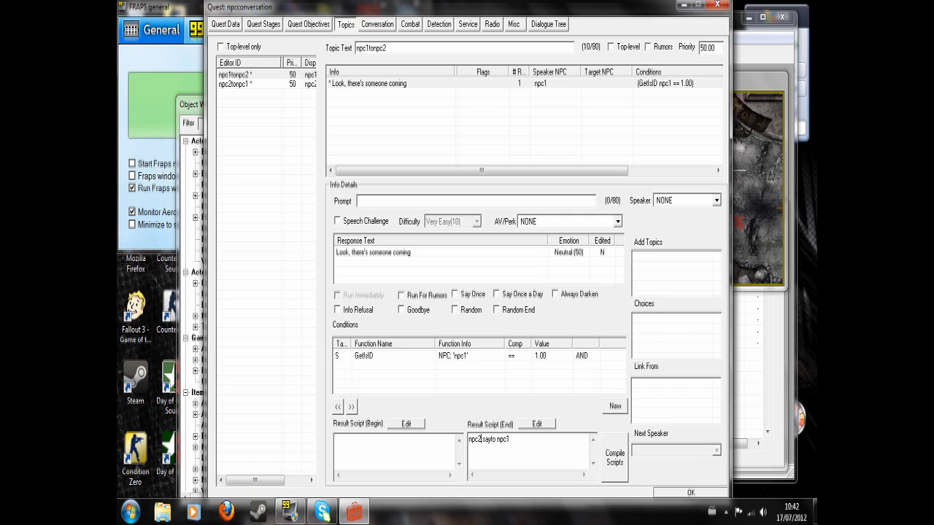
{"action": "type", "text": "ref."}
{"action": "left_click", "coordinate": [623, 459]}
Step: Add a GetIsID condition for npc2 to the npc2tonpc1 topic's info and confirm the npcconversation quest
{"action": "left_click", "coordinate": [241, 86]}
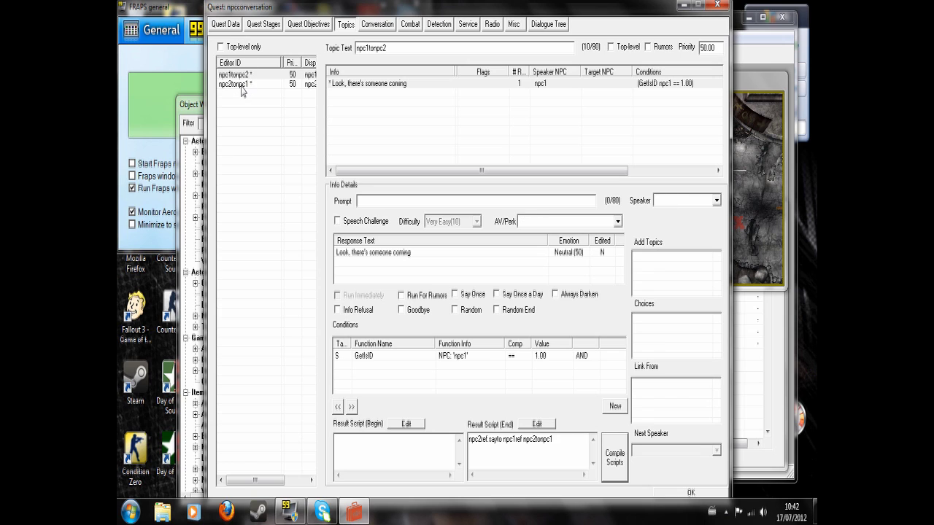
{"action": "right_click", "coordinate": [439, 377]}
{"action": "left_click", "coordinate": [463, 384]}
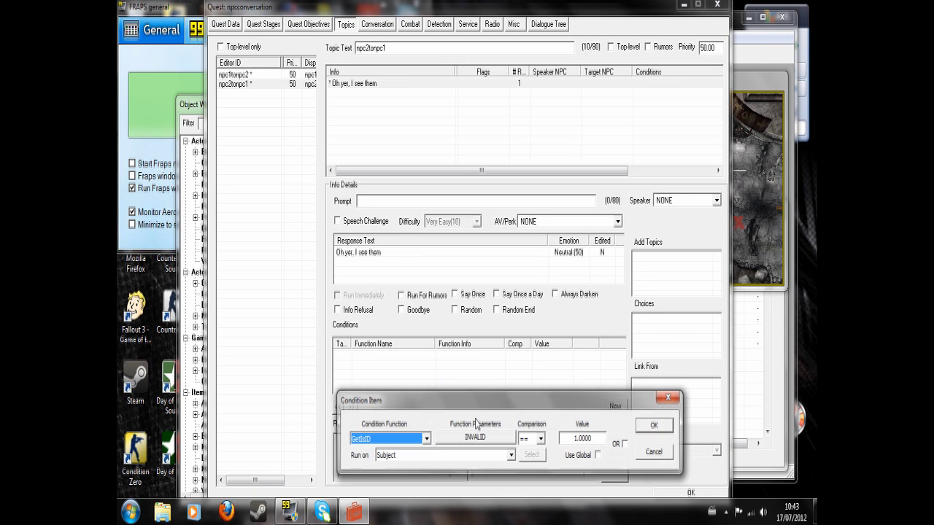
{"action": "left_click", "coordinate": [475, 439]}
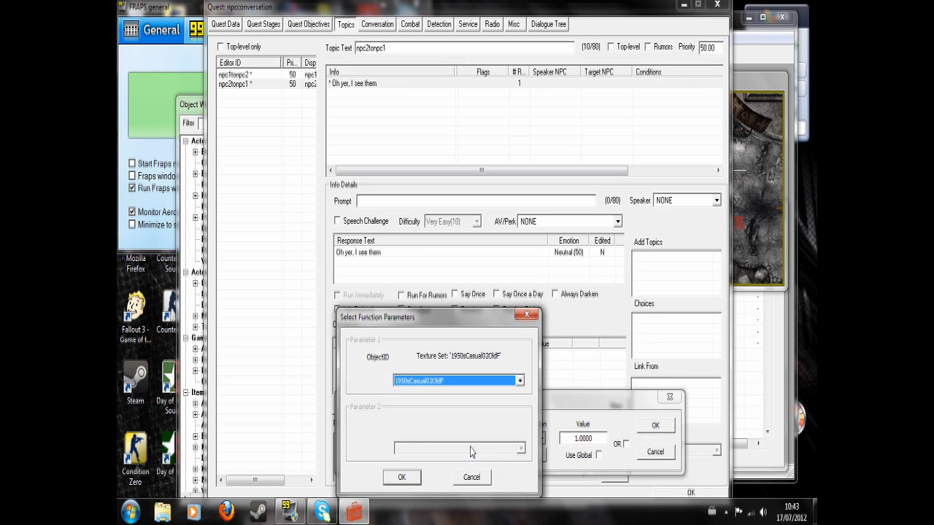
{"action": "type", "text": "npc2"}
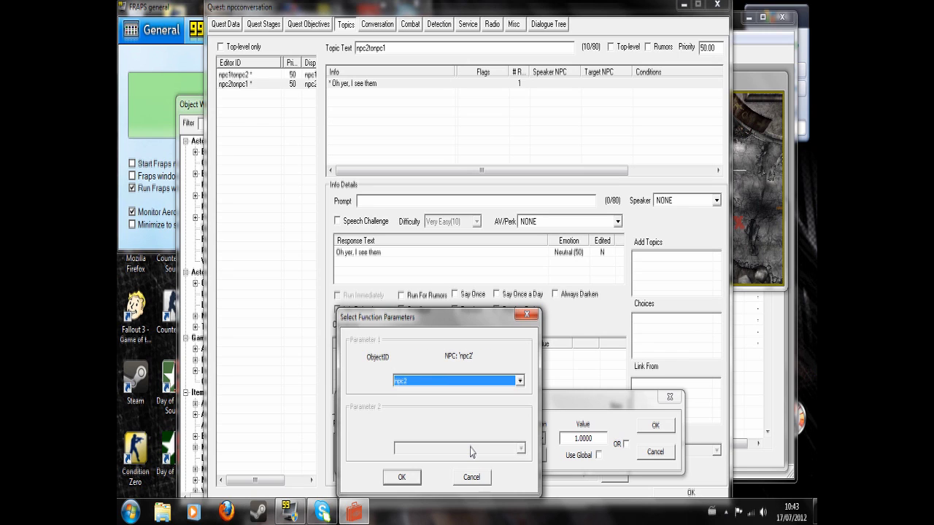
{"action": "left_click", "coordinate": [401, 477]}
{"action": "left_click", "coordinate": [660, 429]}
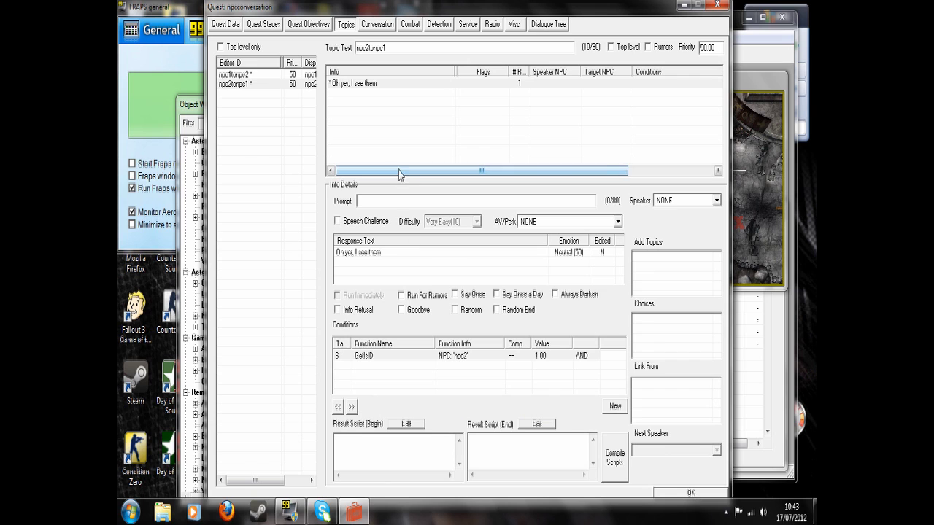
{"action": "left_click", "coordinate": [691, 493]}
{"action": "left_click", "coordinate": [547, 197]}
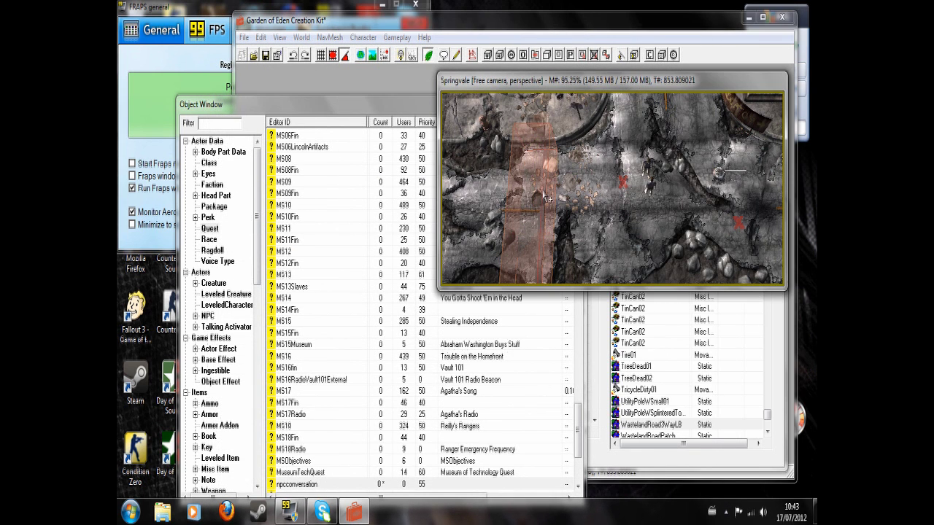
{"action": "left_click", "coordinate": [647, 169]}
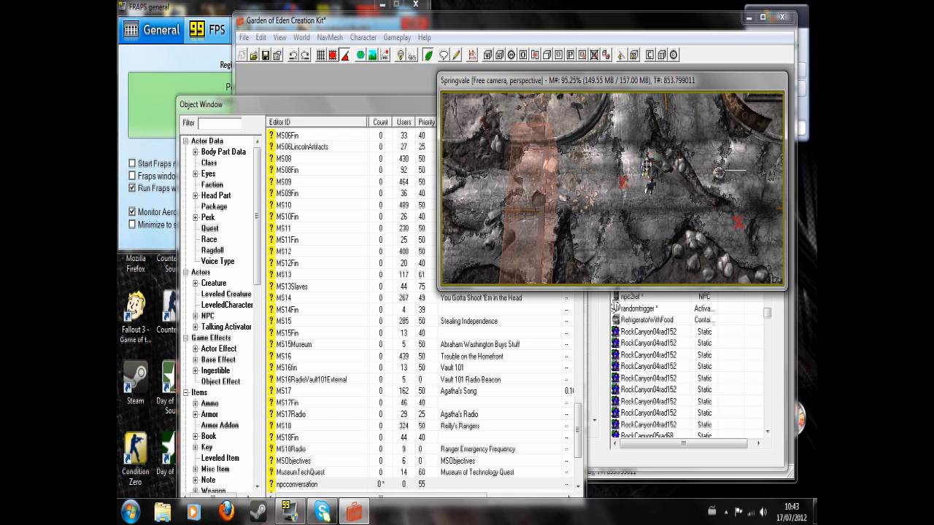
{"action": "left_click", "coordinate": [651, 188]}
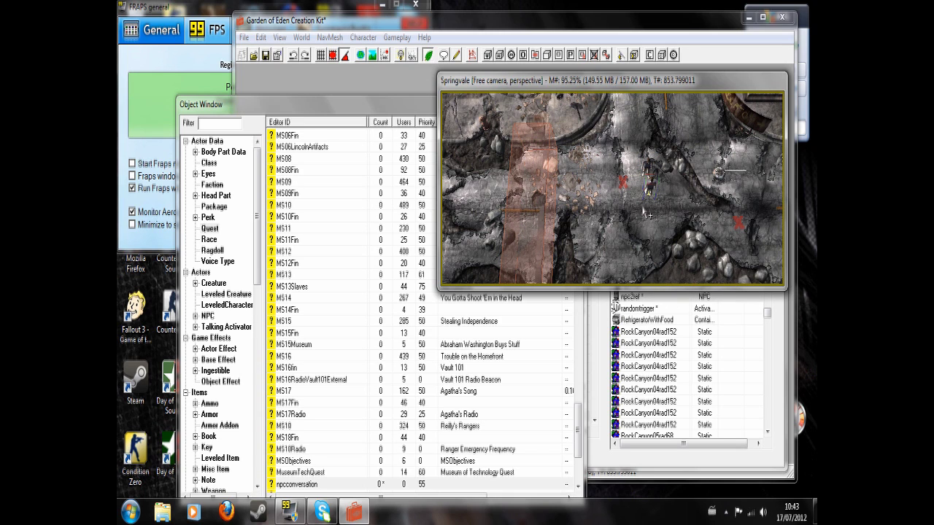
{"action": "middle_click_drag", "start_coordinate": [636, 207], "coordinate": [658, 160], "text": "shift"}
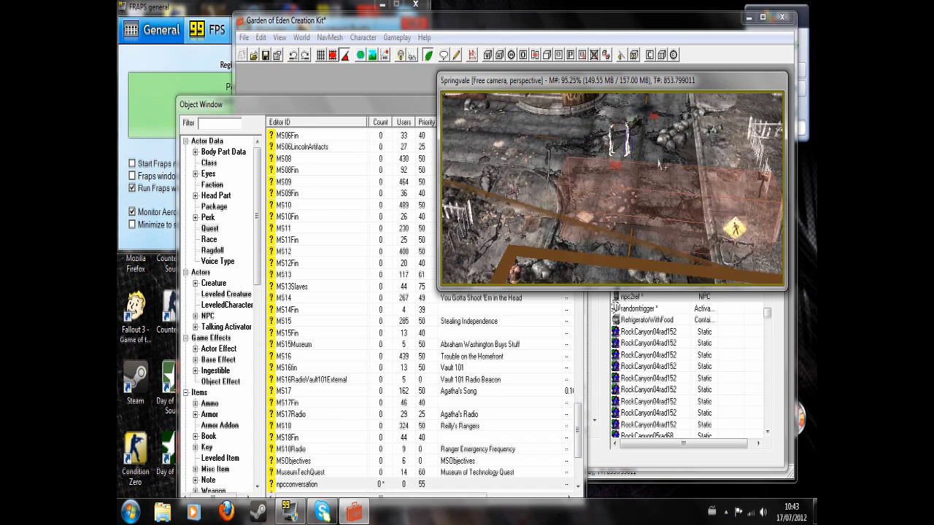
Step: Turn off the default script processing delay for the npcconversation quest, set the delay to 1.0, and confirm the quest
{"action": "double_click", "coordinate": [312, 485]}
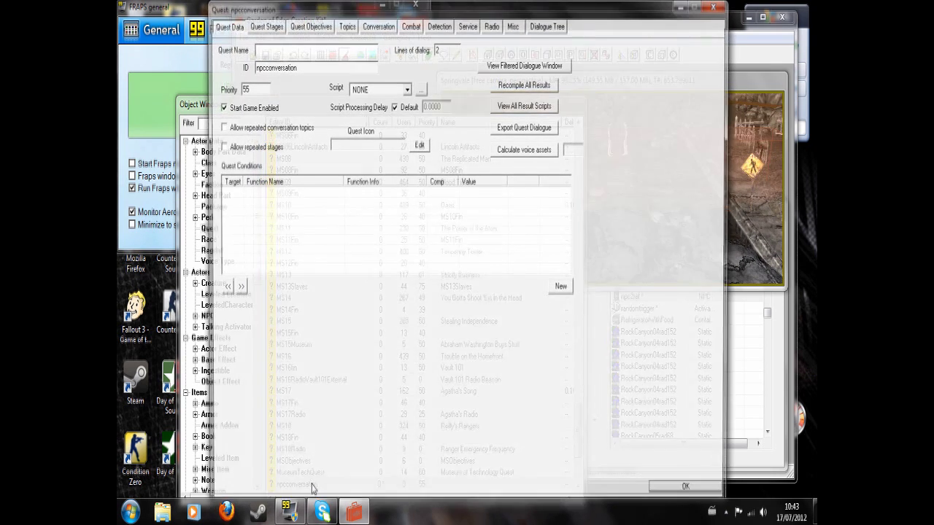
{"action": "left_click", "coordinate": [413, 107]}
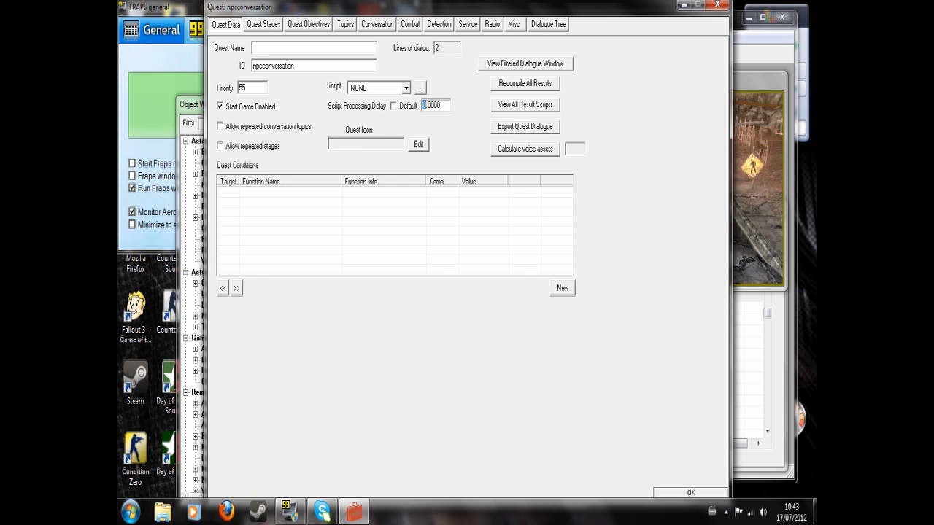
{"action": "left_click", "coordinate": [690, 493]}
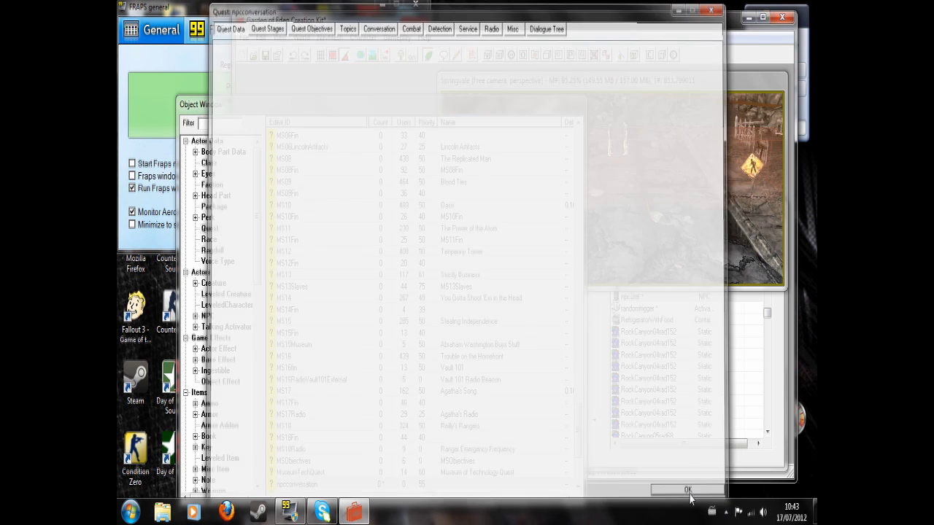
Step: Examine the trigger strip and the two facing NPCs in Springvale from several angles
{"action": "left_click", "coordinate": [678, 156]}
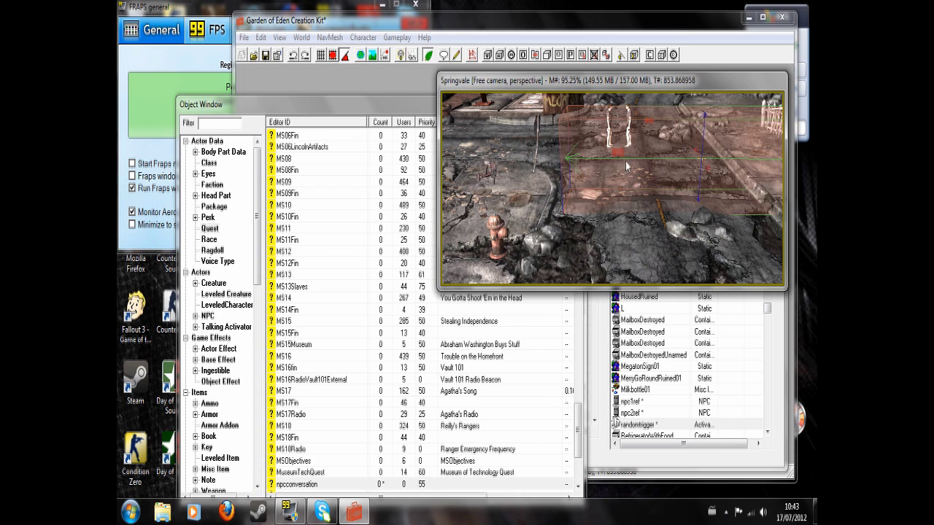
{"action": "mouse_move", "coordinate": [627, 155]}
{"action": "middle_mouse_down"}
{"action": "mouse_move", "coordinate": [607, 219]}
{"action": "mouse_move", "coordinate": [641, 150]}
{"action": "middle_mouse_up"}
{"action": "scroll", "coordinate": [614, 189], "scroll_direction": "up", "scroll_amount": 5}
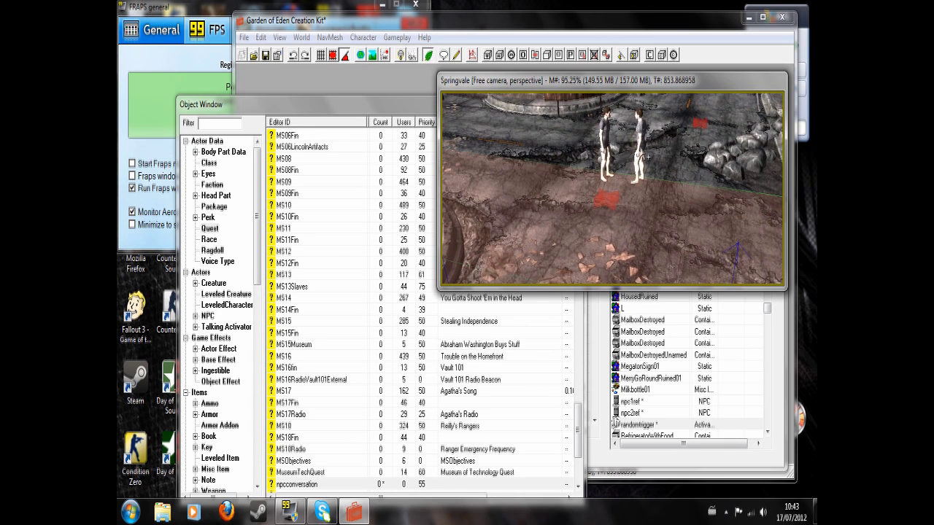
{"action": "left_click", "coordinate": [642, 150]}
{"action": "middle_click_drag", "start_coordinate": [700, 166], "coordinate": [510, 196], "text": "shift"}
{"action": "middle_click_drag", "start_coordinate": [691, 191], "coordinate": [545, 126], "text": "shift"}
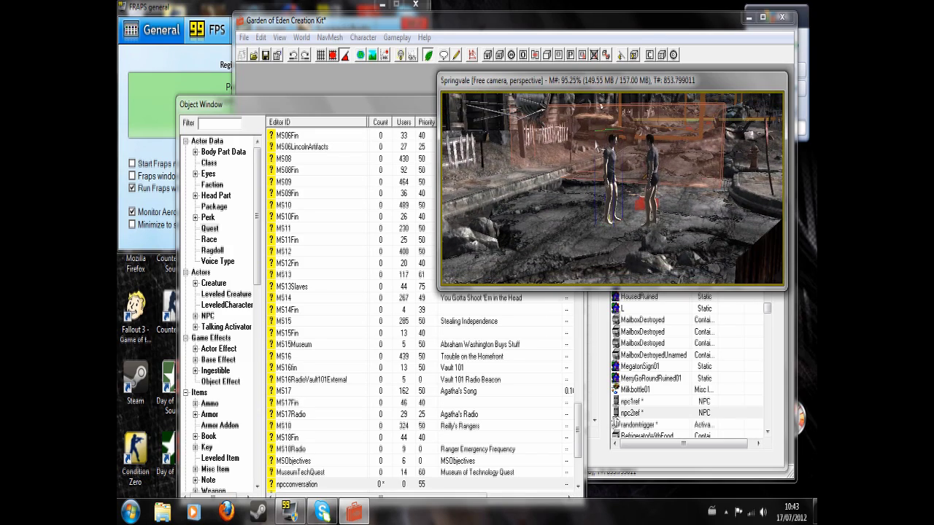
{"action": "scroll", "coordinate": [602, 150], "scroll_direction": "up", "scroll_amount": 5}
{"action": "scroll", "coordinate": [602, 150], "scroll_direction": "down", "scroll_amount": 3}
{"action": "middle_click_drag", "start_coordinate": [627, 149], "coordinate": [620, 195], "text": "shift"}
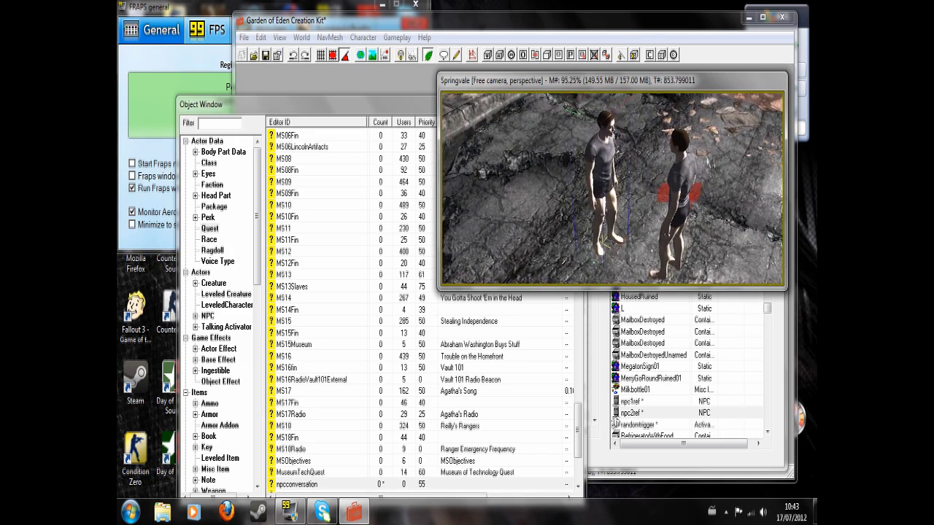
Step: Open randomconvoscript through the trigger's base activator and declare "short doonce" above the ontriggerenter block
{"action": "scroll", "coordinate": [709, 163], "scroll_direction": "down", "scroll_amount": 5}
{"action": "double_click", "coordinate": [649, 165]}
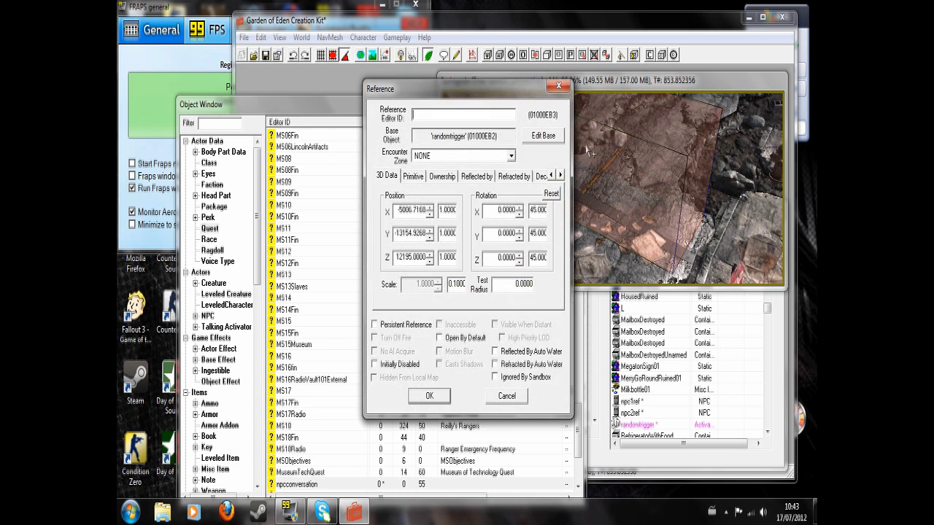
{"action": "left_click", "coordinate": [543, 135]}
{"action": "left_click", "coordinate": [453, 232]}
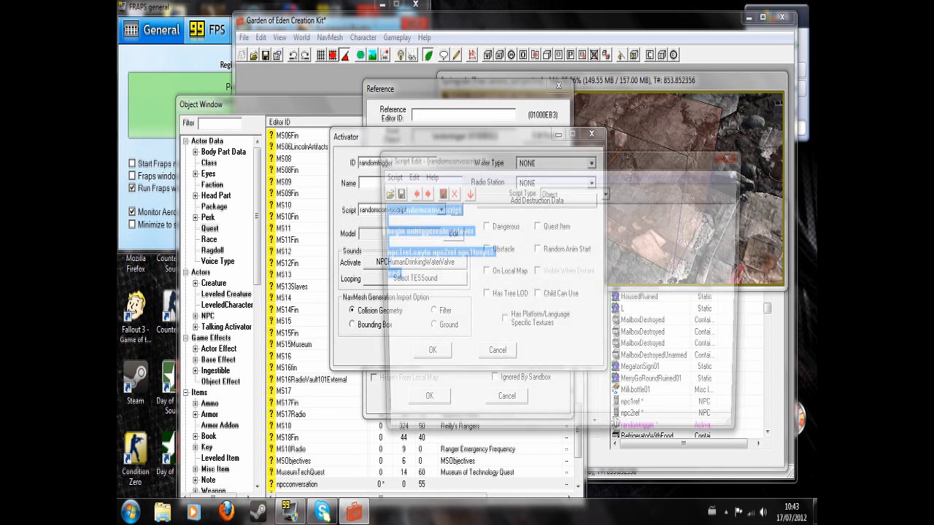
{"action": "left_click", "coordinate": [444, 219]}
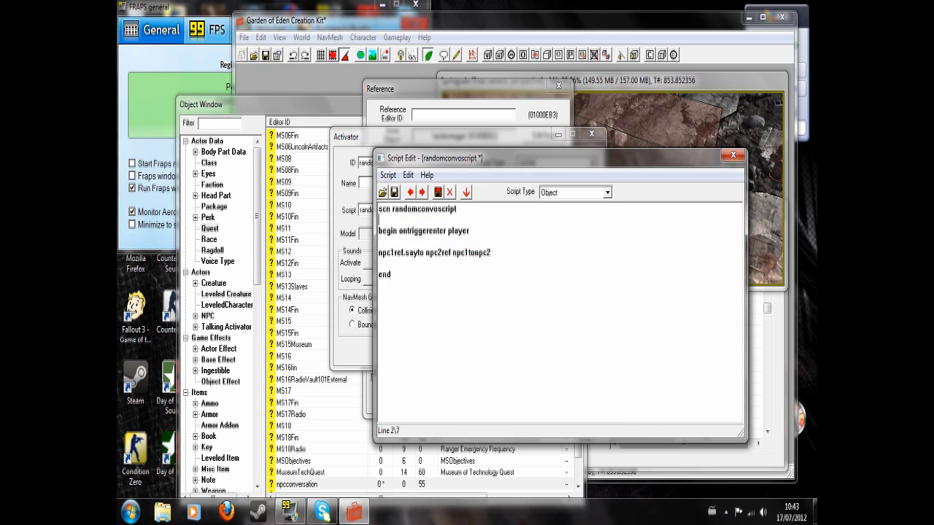
{"action": "key", "text": "Return"}
{"action": "key", "text": "Return"}
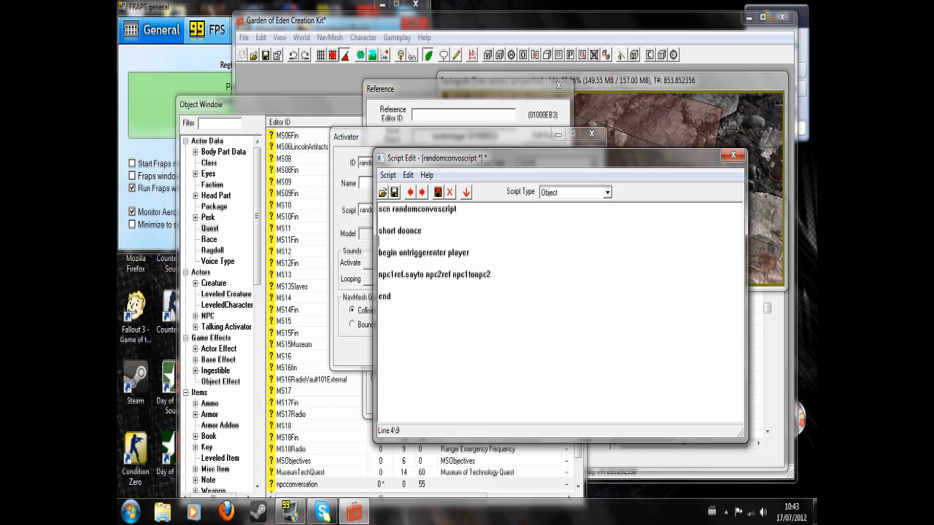
Step: Wrap the sayto line in "if (doonce ==0)" with "set doonce to 1" and "endif", save the script, and confirm the activator and reference
{"action": "key", "text": "Return"}
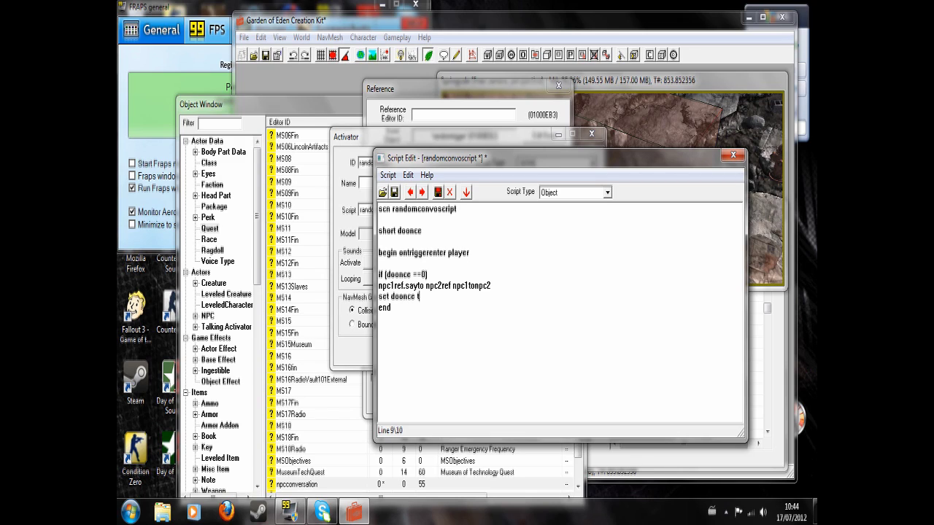
{"action": "key", "text": "Return"}
{"action": "type", "text": "endif"}
{"action": "key", "text": "Return"}
{"action": "key", "text": "Return"}
{"action": "key", "text": "BackSpace"}
{"action": "left_click_drag", "start_coordinate": [385, 275], "coordinate": [378, 297]}
{"action": "left_click", "coordinate": [409, 285]}
{"action": "left_click", "coordinate": [733, 155]}
{"action": "left_click", "coordinate": [430, 351]}
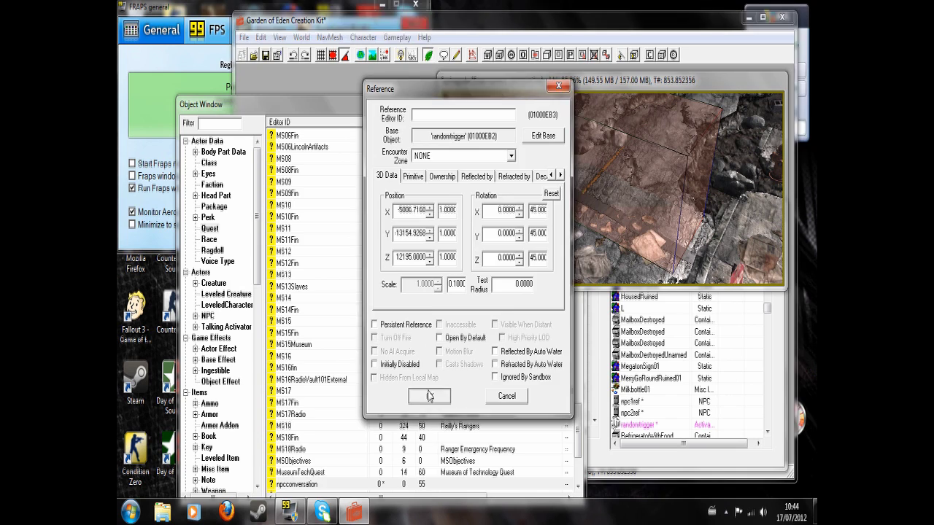
{"action": "left_click", "coordinate": [427, 394]}
Step: Check the reference editor ID of npc1 in Springvale and leave its reference settings without editing
{"action": "scroll", "coordinate": [609, 198], "scroll_direction": "up", "scroll_amount": 3}
{"action": "scroll", "coordinate": [609, 199], "scroll_direction": "down", "scroll_amount": 3}
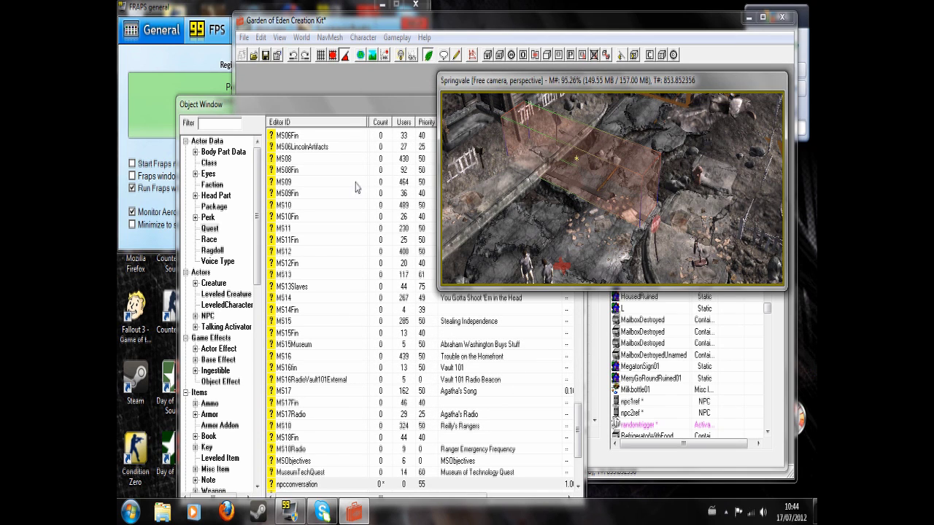
{"action": "left_click", "coordinate": [548, 275]}
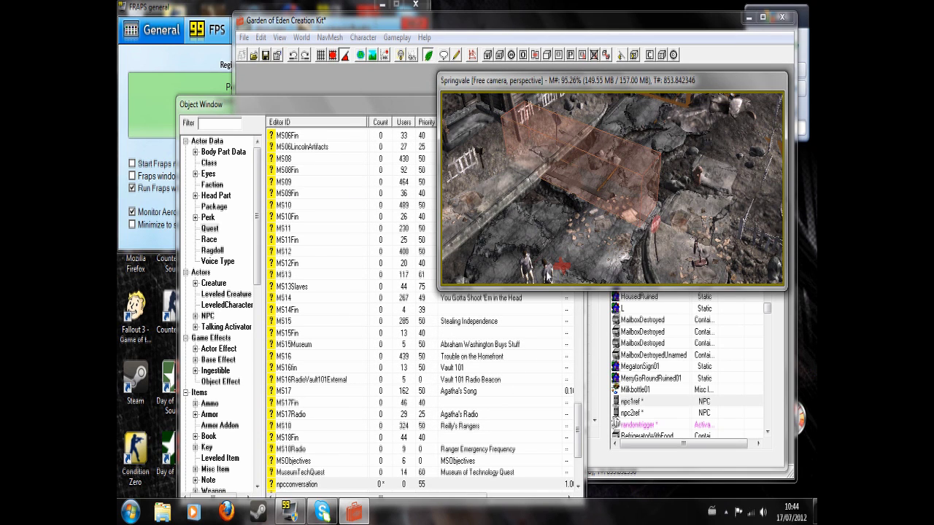
{"action": "double_click", "coordinate": [548, 275]}
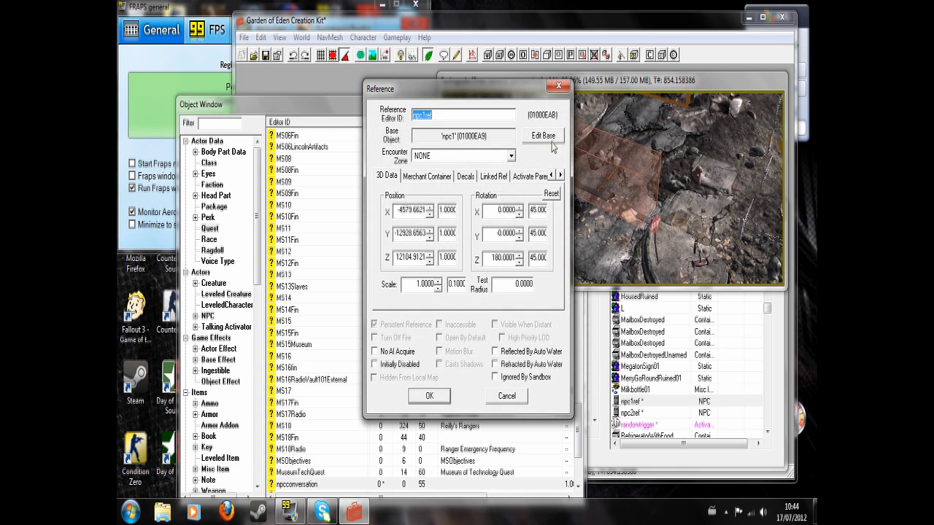
{"action": "left_click", "coordinate": [558, 89]}
Step: Reopen randomconvoscript from the trigger box, review the doonce check and the sayto line's references and topic, and close everything
{"action": "double_click", "coordinate": [582, 168]}
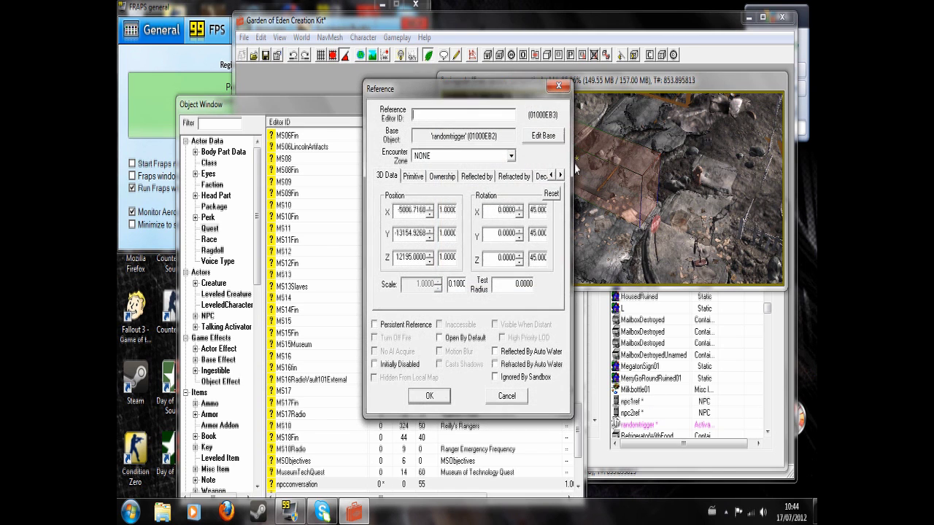
{"action": "left_click", "coordinate": [543, 136]}
{"action": "left_click", "coordinate": [458, 211]}
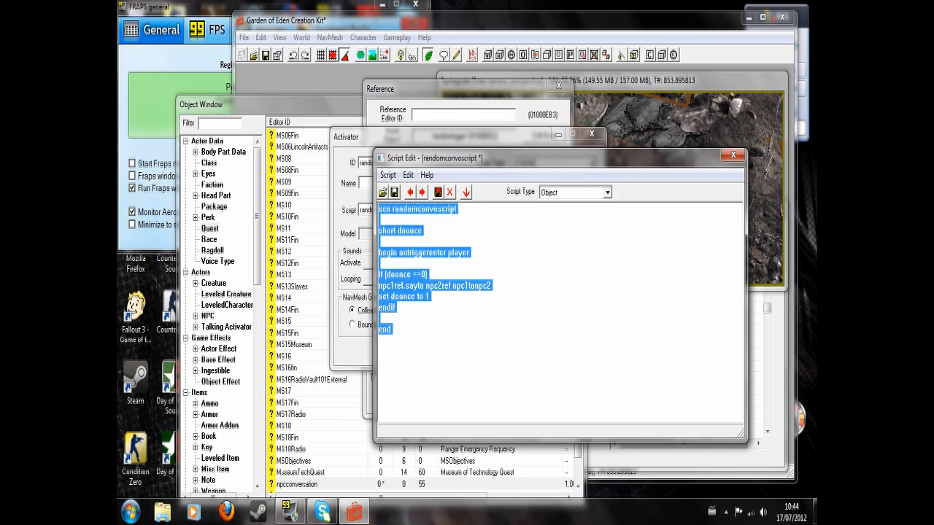
{"action": "left_click", "coordinate": [428, 275]}
{"action": "double_click", "coordinate": [438, 285]}
{"action": "left_click_drag", "start_coordinate": [452, 285], "coordinate": [492, 285]}
{"action": "left_click", "coordinate": [732, 155]}
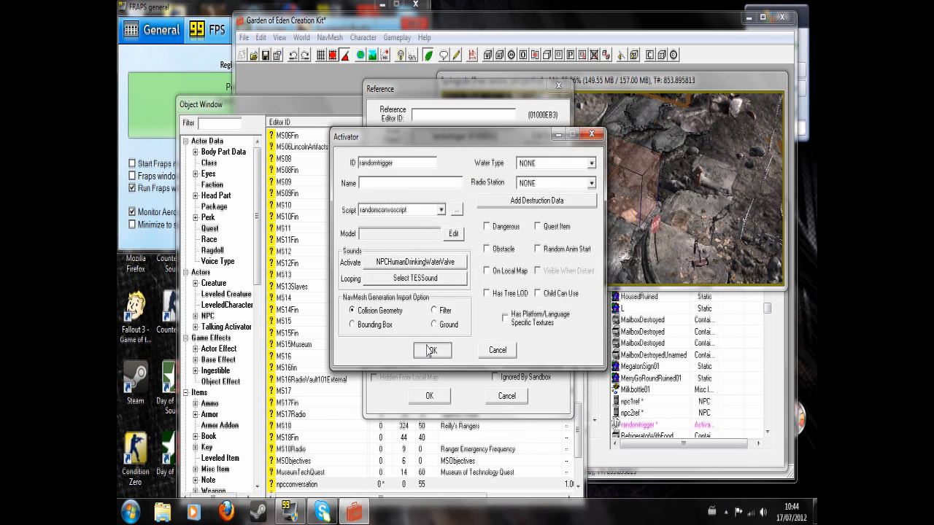
{"action": "left_click", "coordinate": [429, 348]}
{"action": "left_click", "coordinate": [431, 396]}
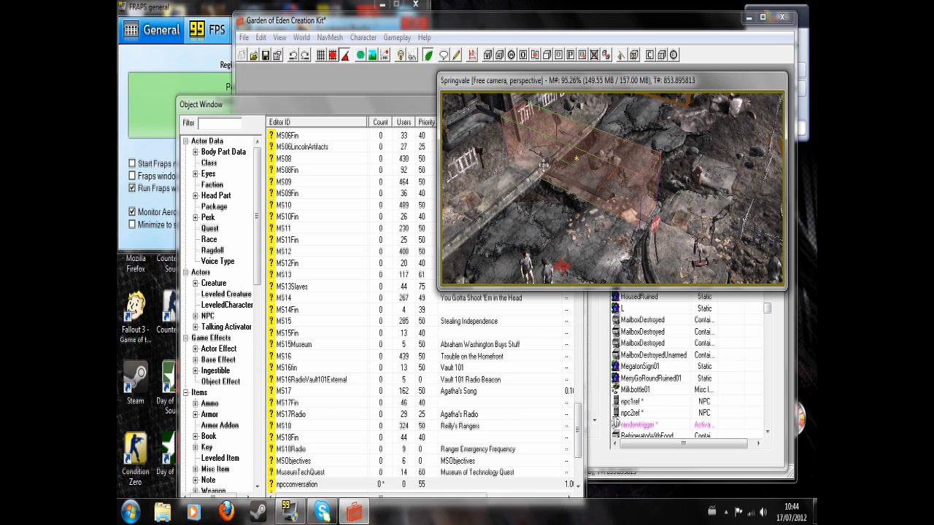